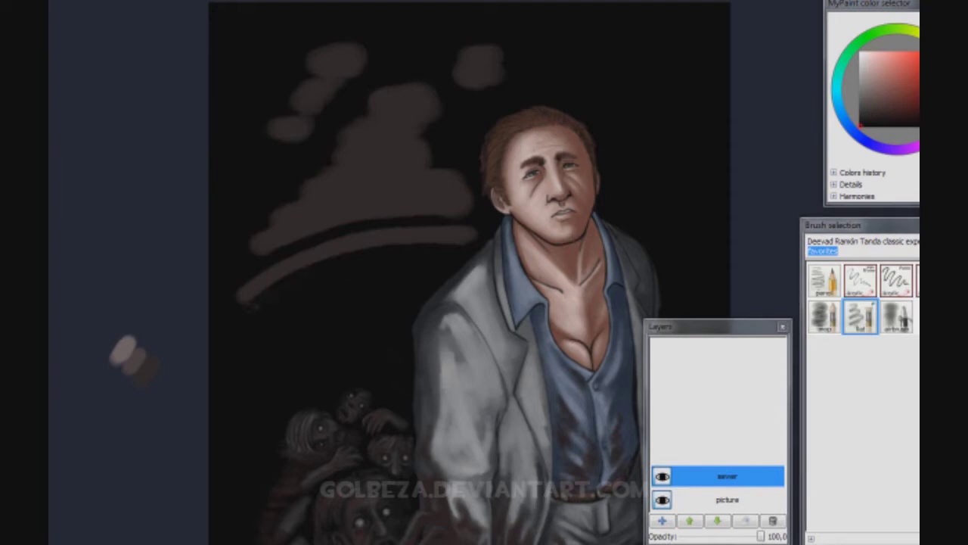
Break up the brown patches on the dark background with dark horizontal strokes to suggest rough brick courses
mouse_move(251, 249)
left_mouse_down()
mouse_move(288, 249)
mouse_move(330, 175)
mouse_move(376, 125)
mouse_move(432, 90)
left_mouse_up()
mouse_move(428, 130)
left_mouse_down()
mouse_move(443, 193)
mouse_move(348, 170)
mouse_move(326, 223)
mouse_move(295, 203)
mouse_move(471, 192)
left_mouse_up()
left_click_drag(288, 127, 341, 68)
left_click_drag(296, 96, 325, 96)
left_click_drag(299, 127, 301, 138)
mouse_move(456, 53)
left_mouse_down()
mouse_move(463, 83)
mouse_move(490, 53)
left_mouse_up()
left_click_drag(463, 74, 473, 74)
Divide the curved arch band into bricks with dark joints and shade its edges to narrow the band
scroll(254, 336, "up", 2)
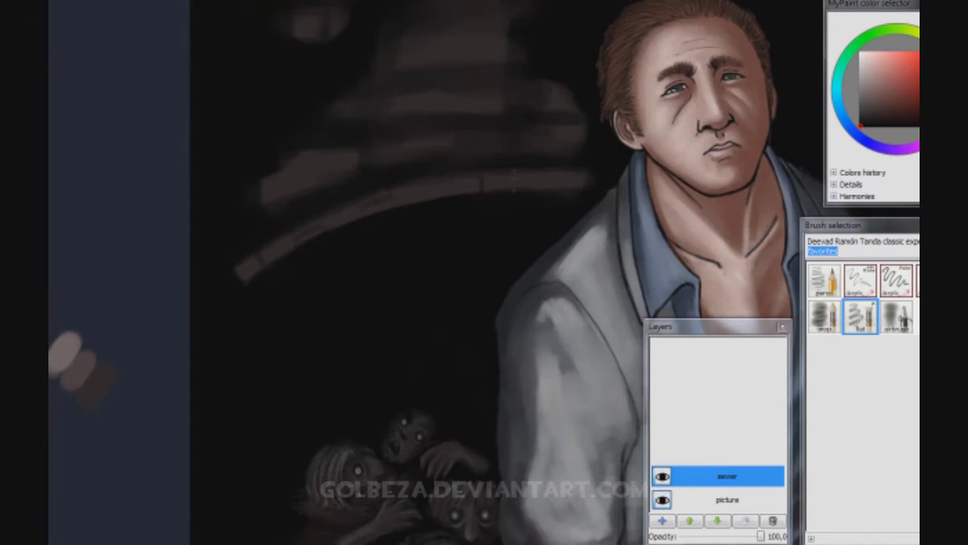
mouse_move(269, 272)
left_mouse_down()
mouse_move(431, 205)
mouse_move(552, 192)
left_mouse_up()
left_click_drag(444, 206, 472, 201)
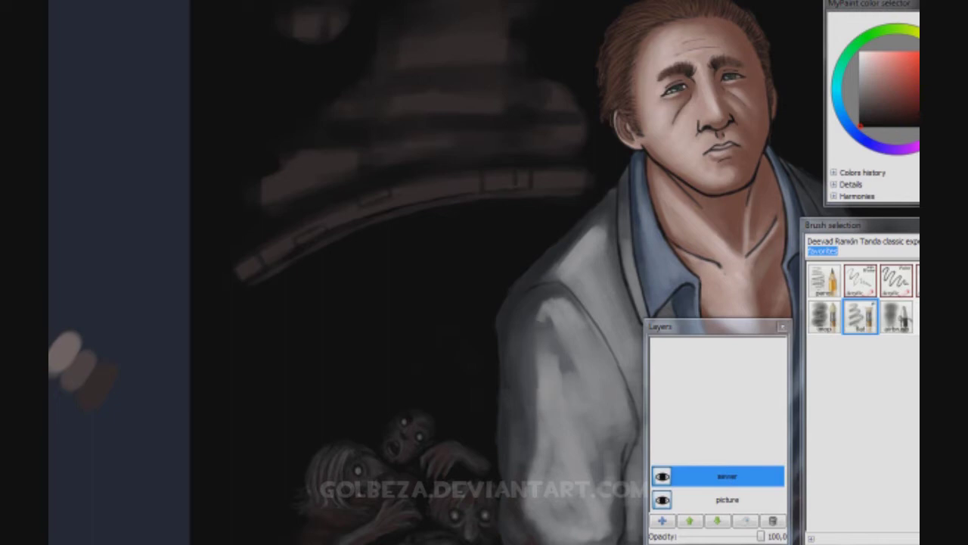
left_click(301, 254)
mouse_move(251, 272)
left_mouse_down()
mouse_move(318, 224)
mouse_move(407, 190)
mouse_move(460, 183)
left_mouse_up()
left_click_drag(585, 182, 530, 185)
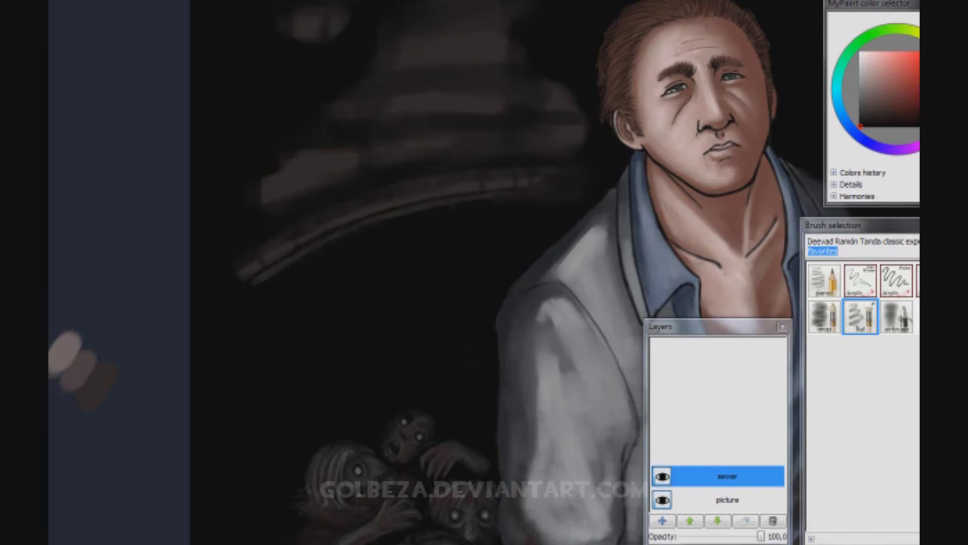
left_click(368, 208)
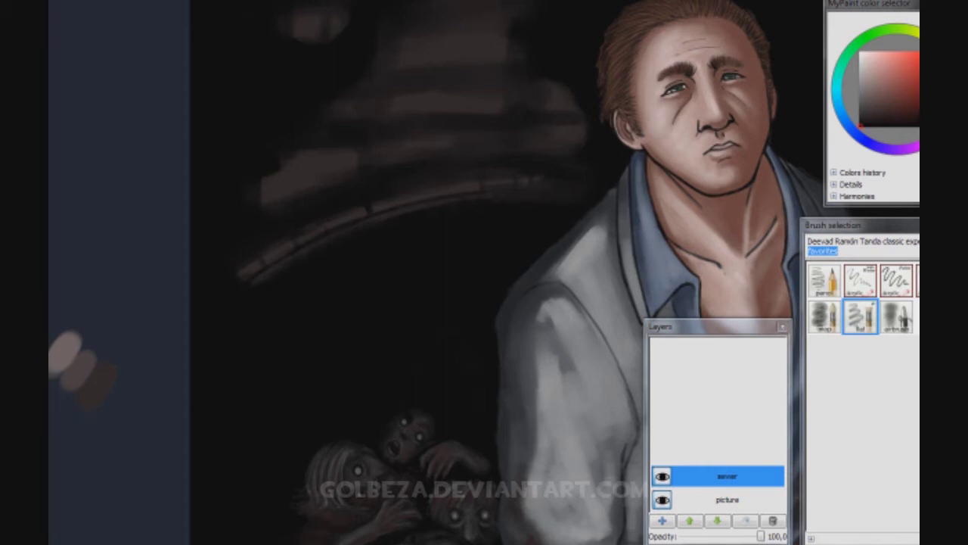
Add small light highlights beside the joints between the arch bricks
scroll(281, 332, "up", 2)
left_click(309, 192)
left_click(348, 171)
left_click(406, 148)
left_click(418, 143)
left_click(576, 109)
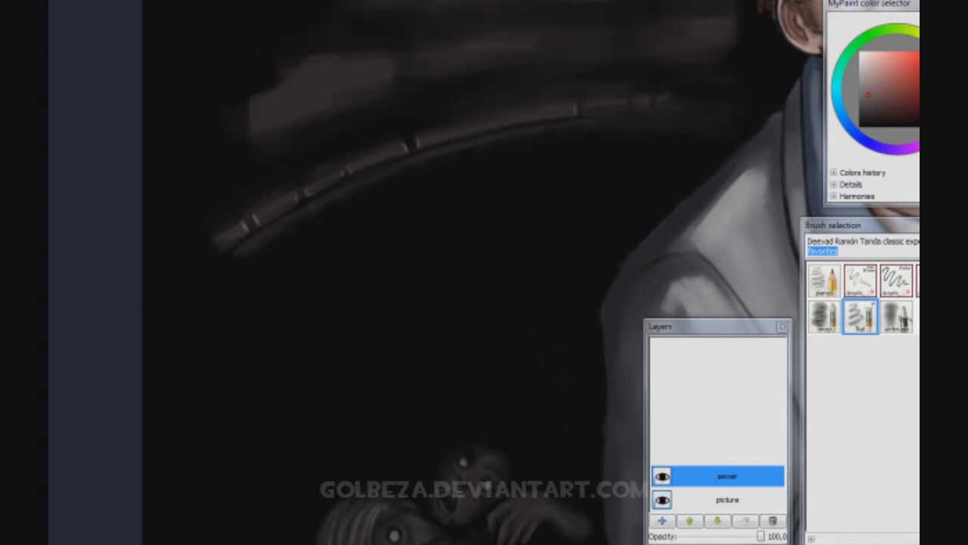
Outline the individual arch bricks with light edge strokes and define the rim along the arch's underside
left_click(225, 239)
left_click(262, 217)
left_click(284, 202)
left_click(323, 187)
left_click(231, 242)
left_click(269, 219)
left_click(281, 203)
left_click(371, 165)
left_click(394, 157)
left_click(389, 156)
left_click(544, 119)
left_click(589, 116)
mouse_move(245, 248)
left_mouse_down()
mouse_move(312, 199)
mouse_move(418, 147)
mouse_move(568, 125)
left_mouse_up()
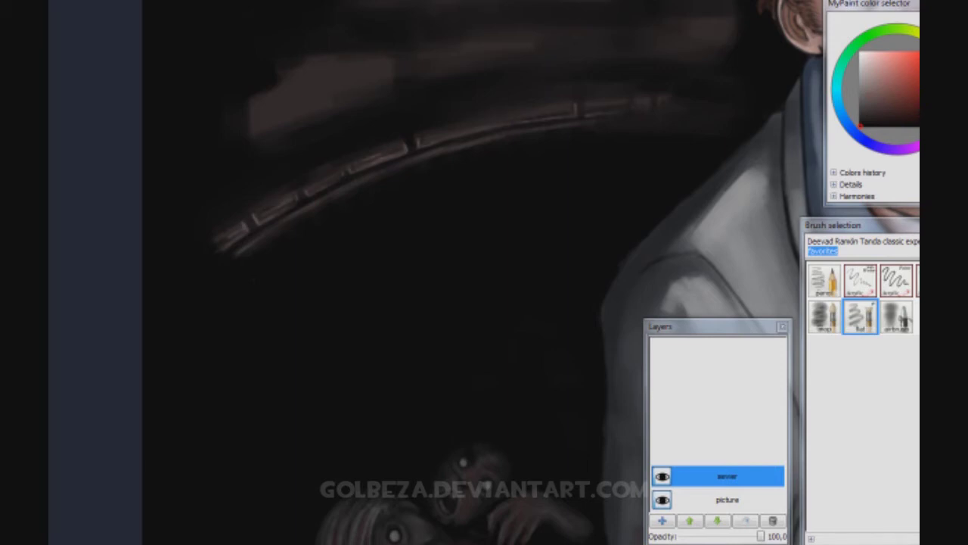
Sketch the outlines of stepped brick blocks on the wall above the arch in a lighter brown
scroll(450, 234, "down", 3)
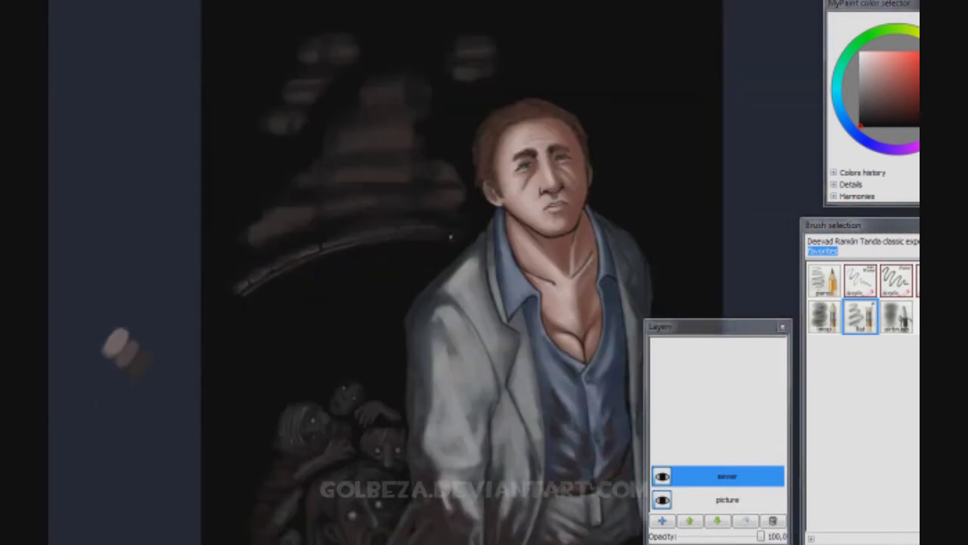
scroll(420, 152, "up", 3)
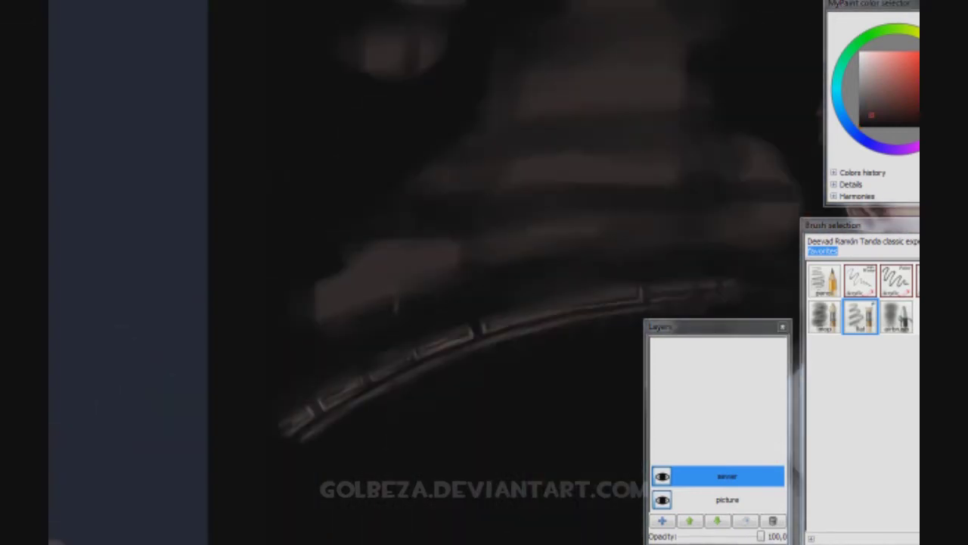
left_click_drag(312, 362, 381, 333)
left_click_drag(296, 336, 321, 322)
left_click_drag(418, 294, 410, 320)
mouse_move(491, 280)
left_mouse_down()
mouse_move(567, 257)
mouse_move(416, 272)
mouse_move(525, 262)
mouse_move(590, 227)
left_mouse_up()
left_click_drag(369, 224, 384, 196)
left_click_drag(340, 233, 370, 227)
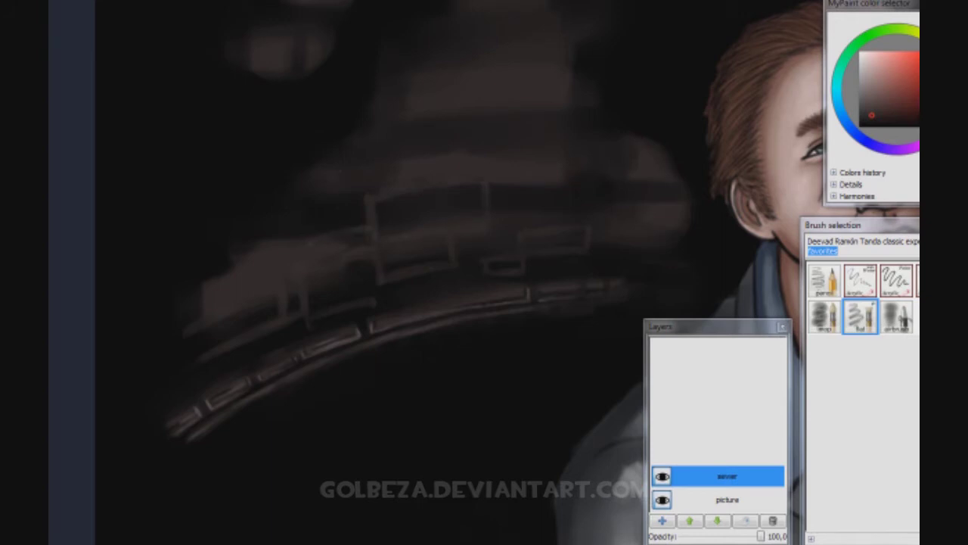
left_click_drag(454, 227, 454, 341)
left_click_drag(498, 259, 498, 227)
Fill the sketched blocks above the arch with solid brown using an acrylic brush, and trim their stepped outer edge
left_click(896, 280)
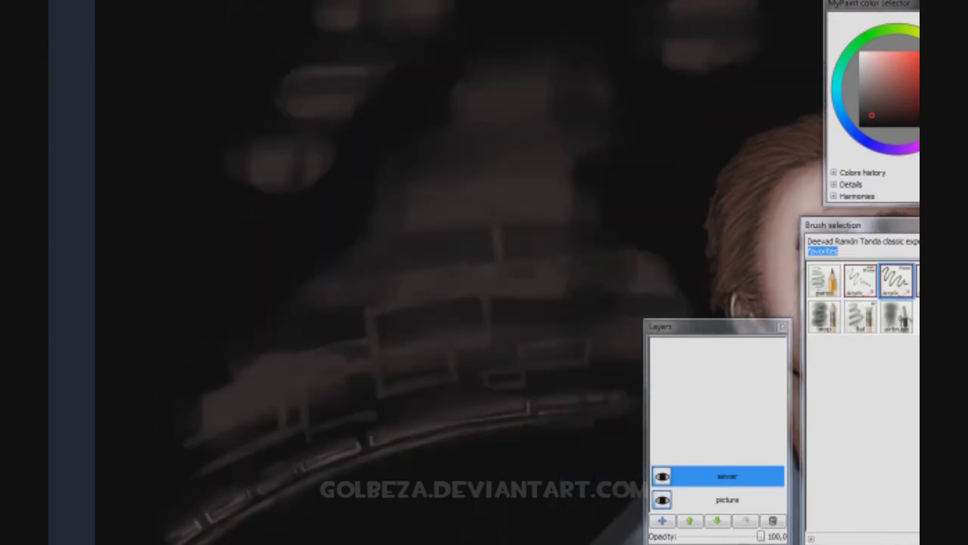
left_click_drag(386, 371, 454, 390)
mouse_move(485, 310)
left_mouse_down()
mouse_move(514, 371)
mouse_move(587, 344)
left_mouse_up()
left_click_drag(564, 301, 492, 306)
mouse_move(378, 316)
left_mouse_down()
mouse_move(385, 344)
mouse_move(477, 333)
left_mouse_up()
left_click_drag(371, 348, 340, 359)
mouse_move(279, 417)
left_mouse_down()
mouse_move(231, 425)
mouse_move(214, 450)
mouse_move(375, 398)
mouse_move(439, 361)
mouse_move(492, 379)
mouse_move(583, 352)
left_mouse_up()
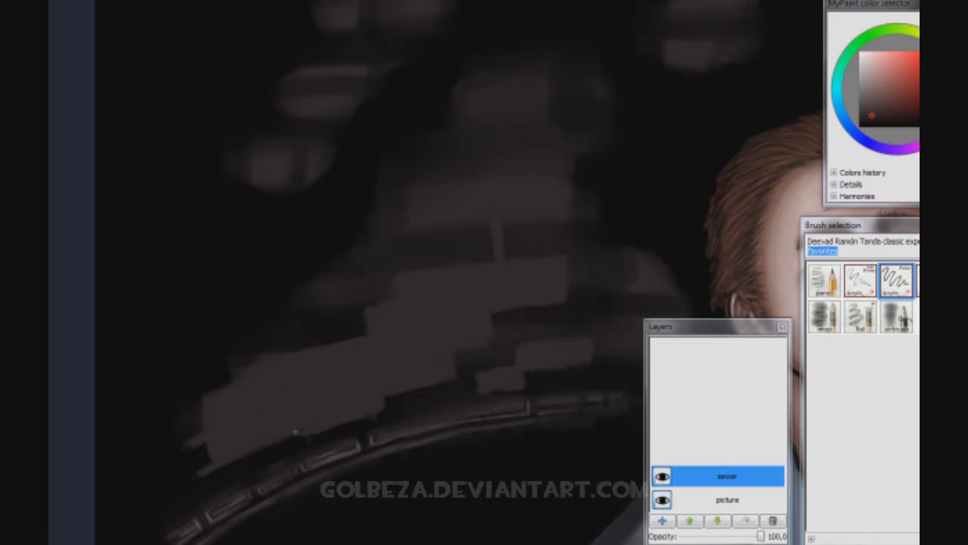
mouse_move(193, 442)
left_mouse_down()
mouse_move(246, 423)
mouse_move(238, 374)
mouse_move(214, 469)
left_mouse_up()
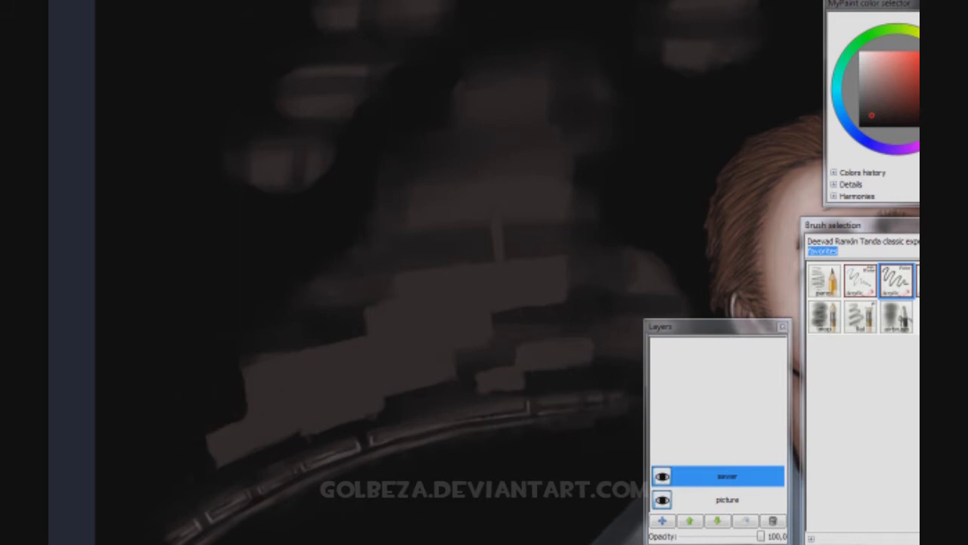
Extend the solid brown blocks up the wall and reshape the detached patches near the canvas's upper edge into bricks
scroll(454, 286, "up", 2)
left_click_drag(386, 338, 318, 344)
left_click_drag(447, 337, 458, 401)
left_click_drag(416, 231, 466, 201)
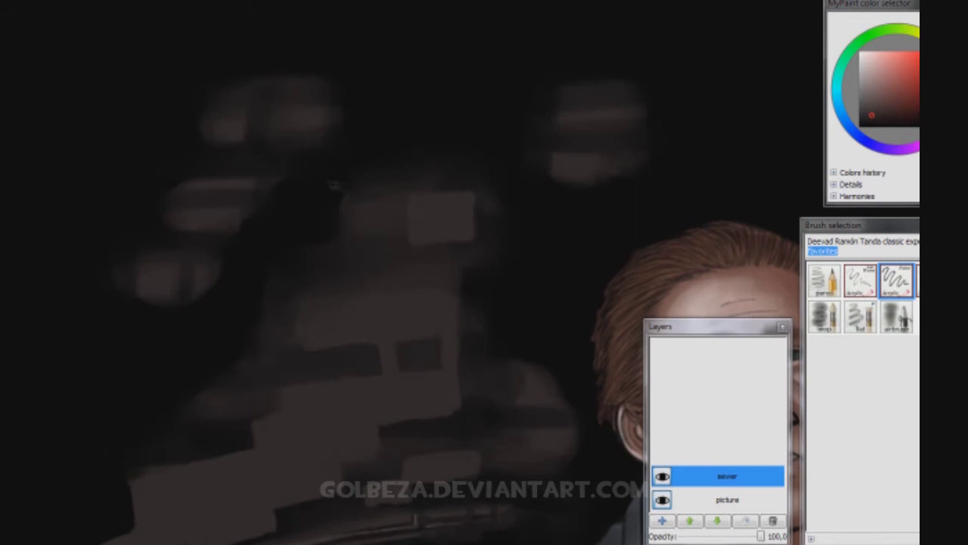
left_click_drag(333, 186, 174, 280)
left_click_drag(227, 106, 318, 113)
left_click_drag(597, 91, 613, 174)
mouse_move(515, 163)
left_mouse_down()
mouse_move(598, 108)
mouse_move(632, 151)
mouse_move(605, 182)
left_mouse_up()
Paint dark mortar gaps with the flat brush to separate the lowest brick rows directly above the arch
scroll(378, 242, "down", 3)
scroll(195, 395, "up", 3)
key("2")
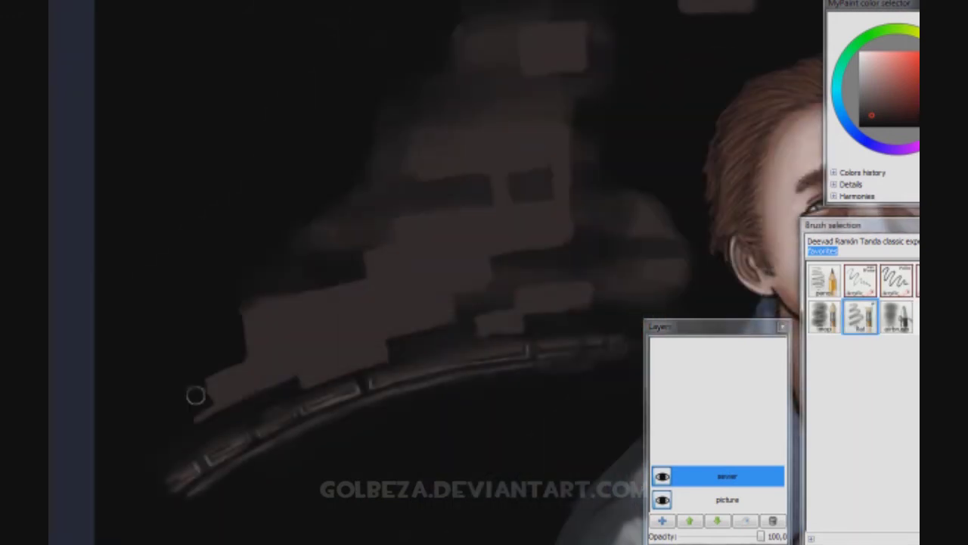
mouse_move(195, 395)
left_mouse_down()
mouse_move(231, 370)
mouse_move(245, 312)
left_mouse_up()
left_click_drag(249, 303, 355, 292)
left_click_drag(312, 247, 483, 195)
mouse_move(364, 220)
left_mouse_down()
mouse_move(369, 295)
mouse_move(288, 375)
left_mouse_up()
mouse_move(200, 417)
left_mouse_down()
mouse_move(253, 345)
mouse_move(363, 318)
left_mouse_up()
left_click_drag(286, 348, 286, 372)
left_click_drag(326, 296, 325, 322)
Carve dark gaps between the bricks in the middle rows and fade the wall toward the man's head
mouse_move(382, 302)
left_mouse_down()
mouse_move(454, 299)
mouse_move(408, 333)
left_mouse_up()
left_click_drag(500, 295, 530, 311)
left_click_drag(603, 287, 477, 295)
left_click_drag(565, 247, 501, 250)
left_click_drag(674, 261, 602, 299)
left_click_drag(650, 197, 605, 238)
mouse_move(475, 214)
left_mouse_down()
mouse_move(401, 213)
mouse_move(439, 231)
left_mouse_up()
left_click_drag(474, 235, 367, 268)
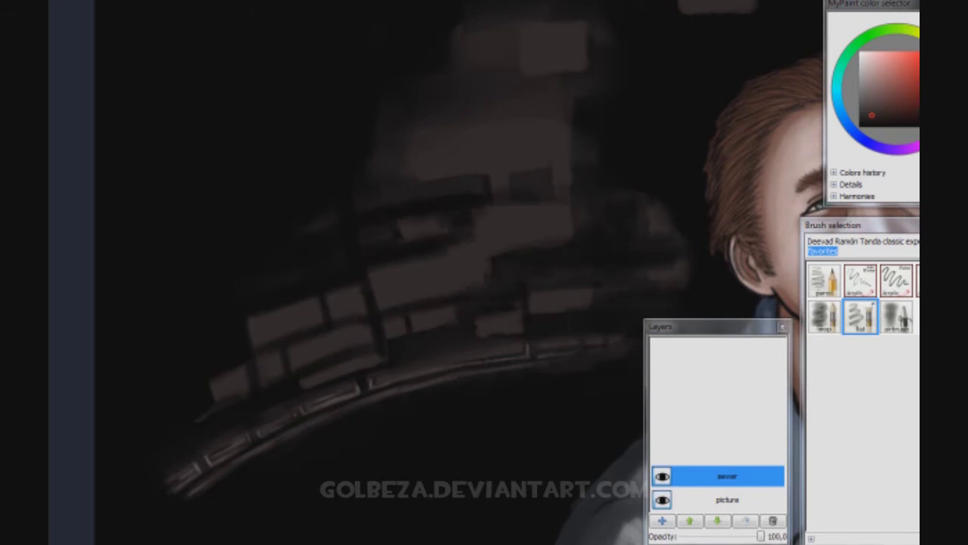
Separate the upper wall rows and the detached patch above the man's head into bricks with dark horizontal gaps
left_click_drag(568, 250, 428, 272)
left_click_drag(567, 185, 491, 182)
mouse_move(454, 121)
left_mouse_down()
mouse_move(446, 182)
mouse_move(394, 166)
left_mouse_up()
left_click_drag(590, 147, 499, 143)
left_click_drag(590, 84, 476, 87)
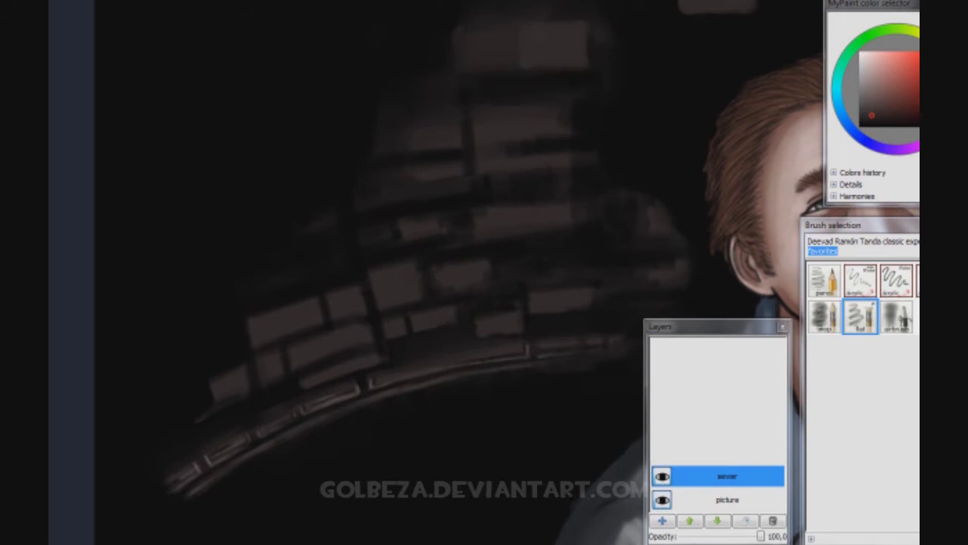
left_click_drag(590, 31, 454, 34)
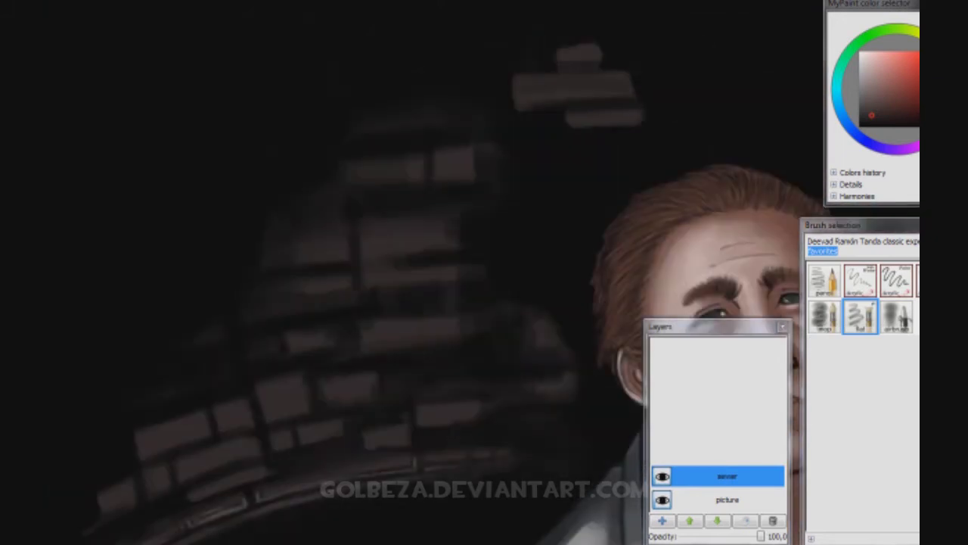
left_click_drag(631, 83, 514, 75)
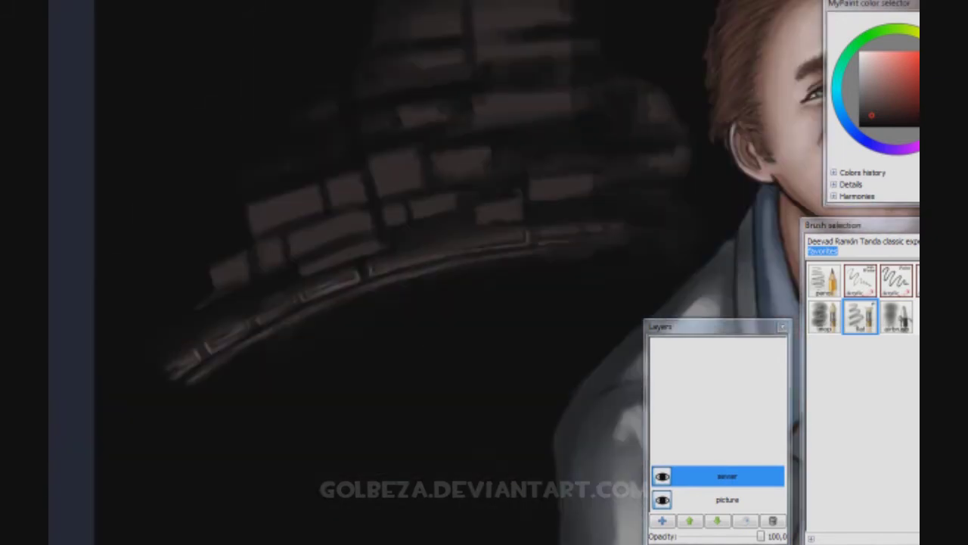
Add lighter highlights to the edges and faces of the wall bricks, from the lowest rows upward
key("ctrl+shift+s")
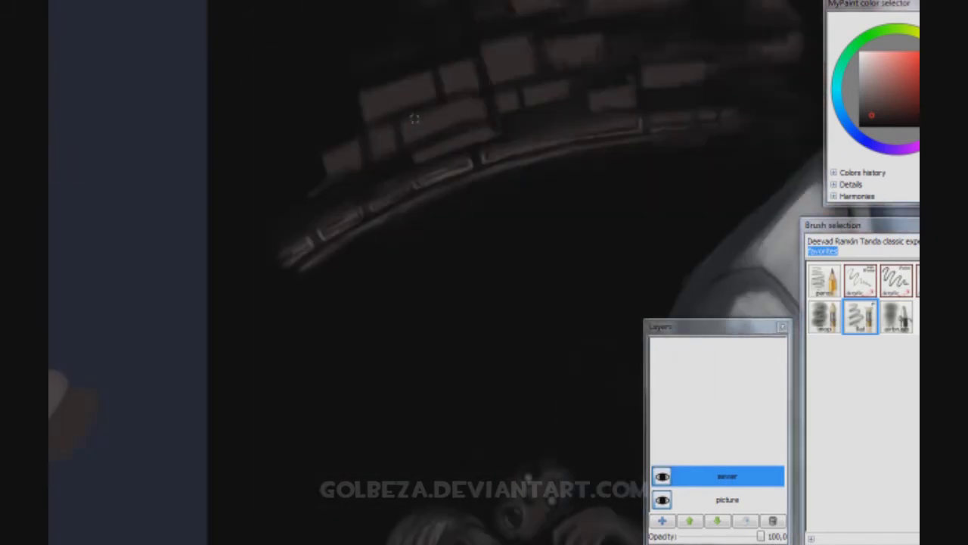
scroll(422, 270, "up", 1)
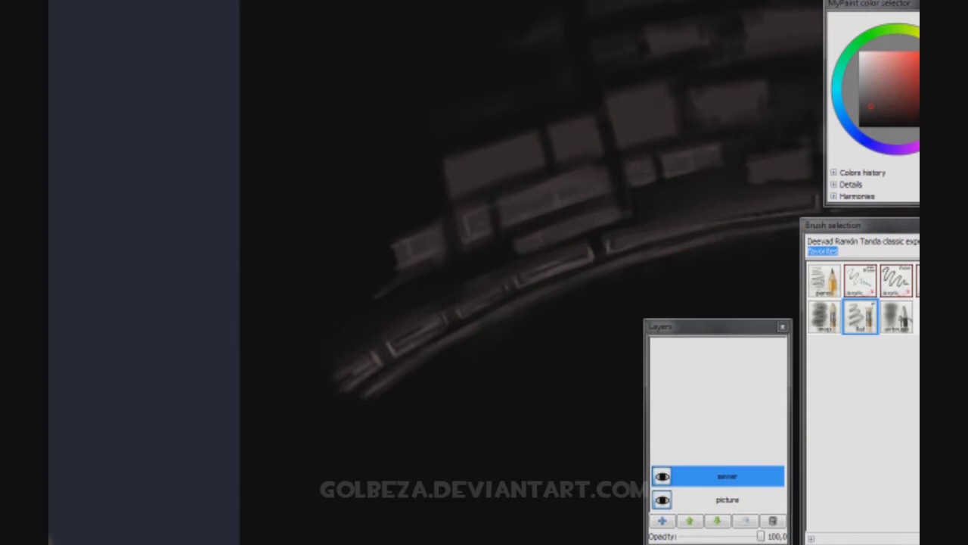
key("Right")
key("Up")
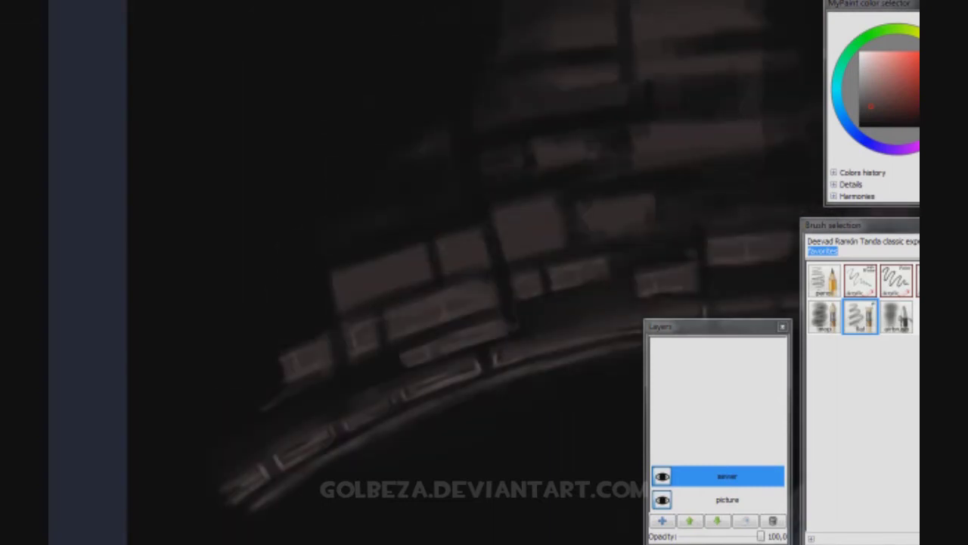
left_click_drag(516, 226, 539, 226)
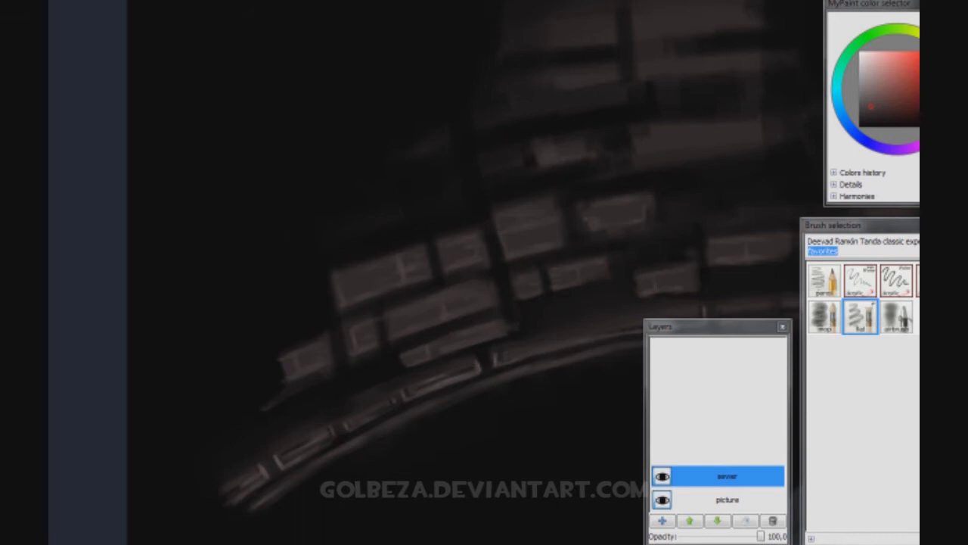
key("Up")
key("Right")
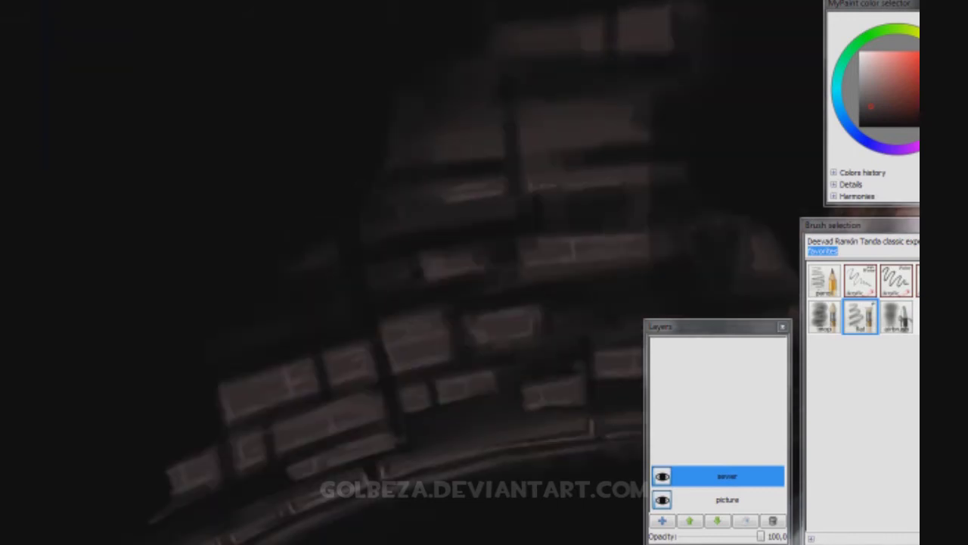
Draw thin dark shading lines inside the wall bricks and deepen the shadows around them
key("Down")
key("Left")
left_click_drag(316, 323, 362, 304)
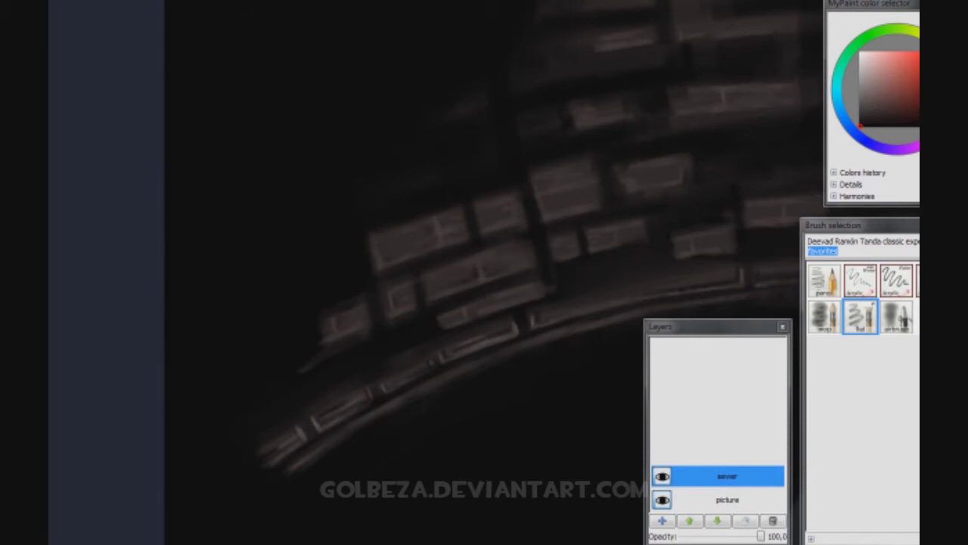
key("Right")
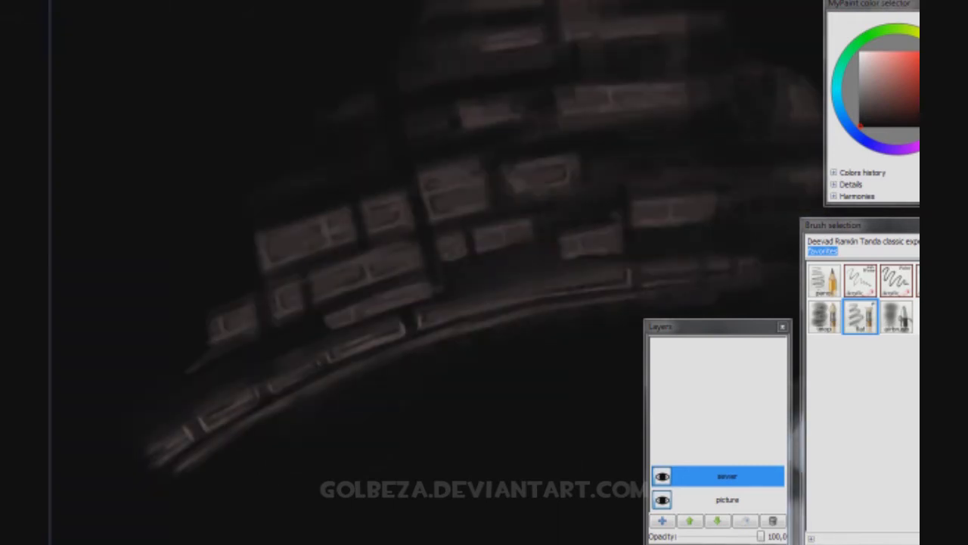
key("ctrl+Right")
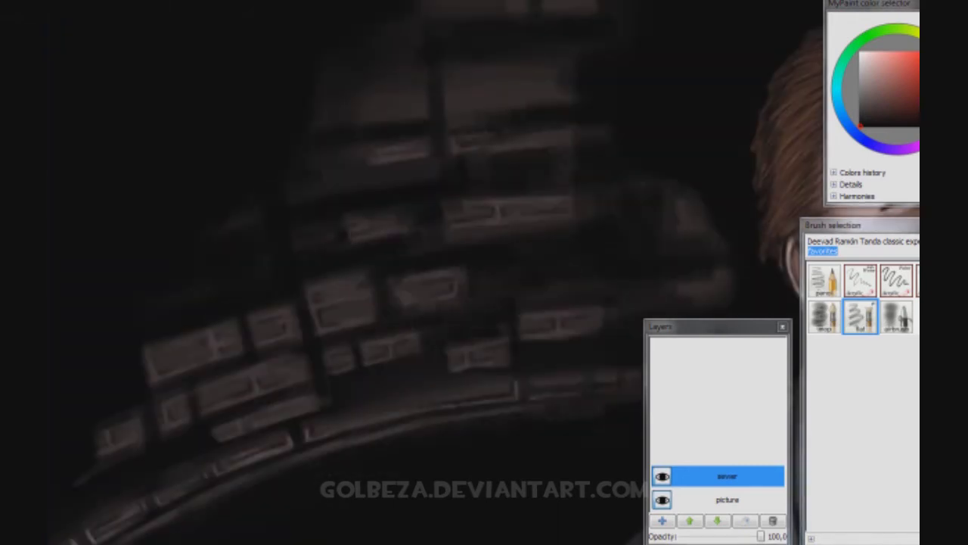
key("Up")
key("minus")
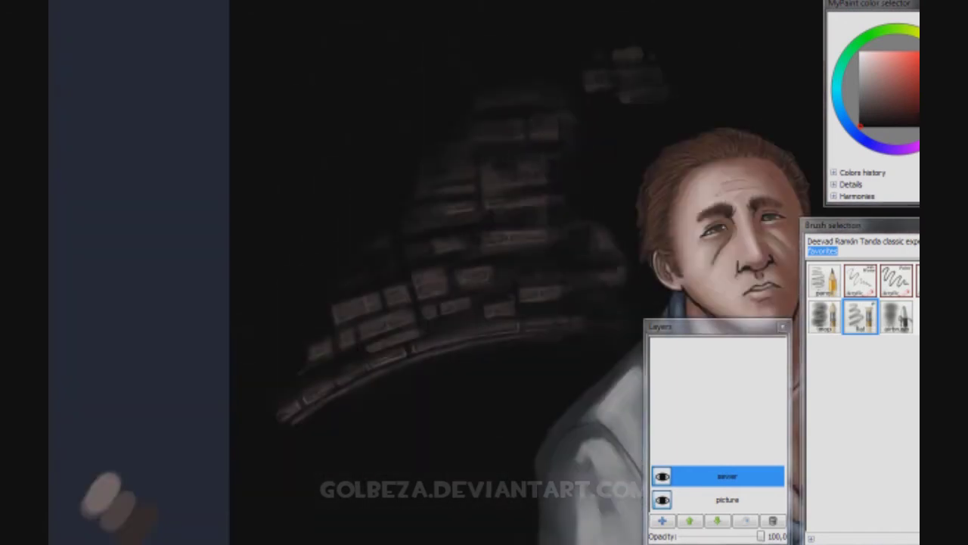
key("ctrl+Right")
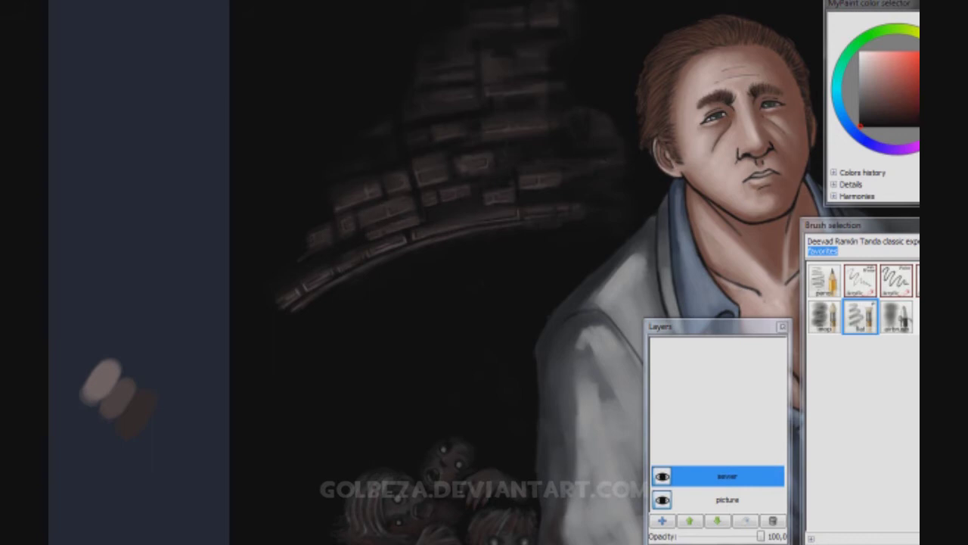
Paint lighter mortar edges around the wall bricks and rough texture strokes along the arch bricks
scroll(432, 270, "down", 1)
scroll(410, 340, "up", 2)
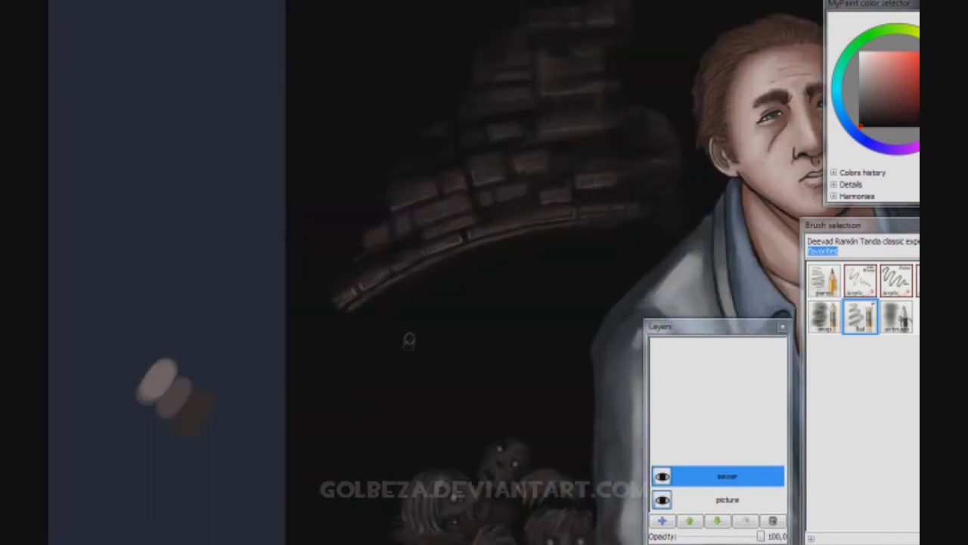
scroll(340, 291, "up", 2)
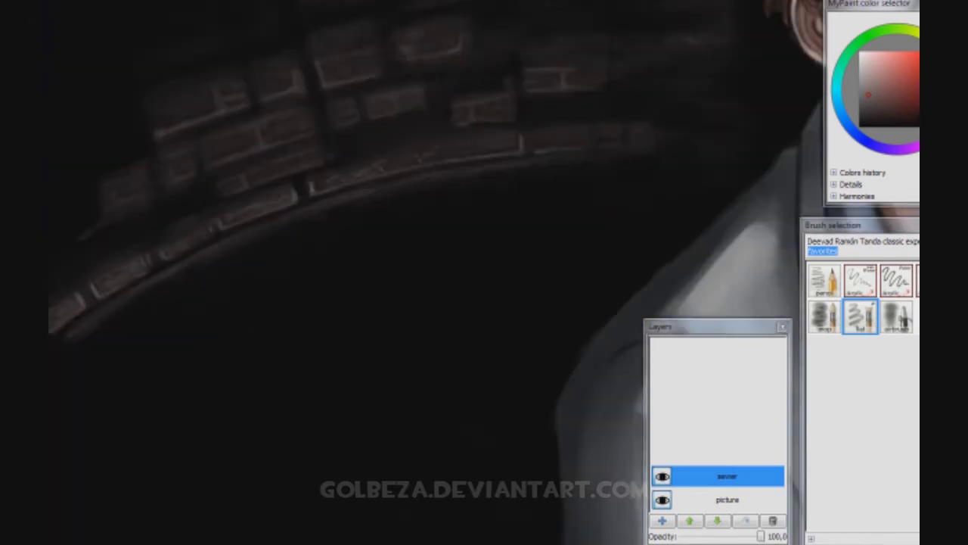
left_click_drag(406, 160, 517, 136)
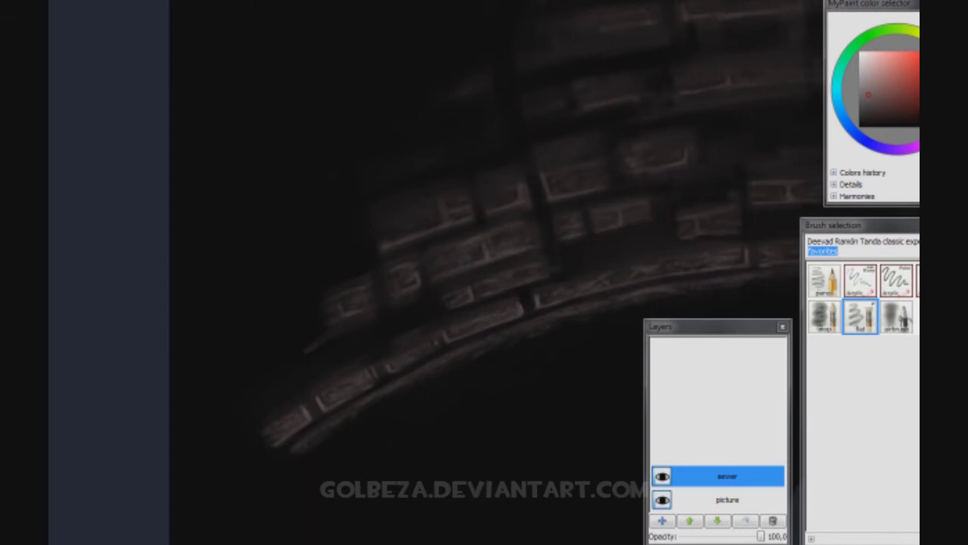
Texture the wall bricks with fine light strokes, including the faint bricks at the outer side and the upper rows
scroll(401, 272, "right", 5)
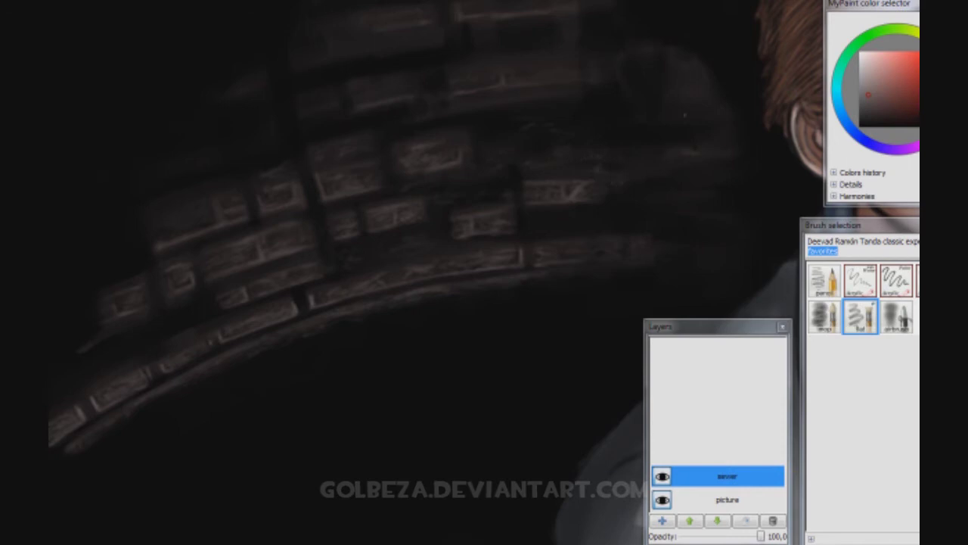
scroll(401, 272, "left", 5)
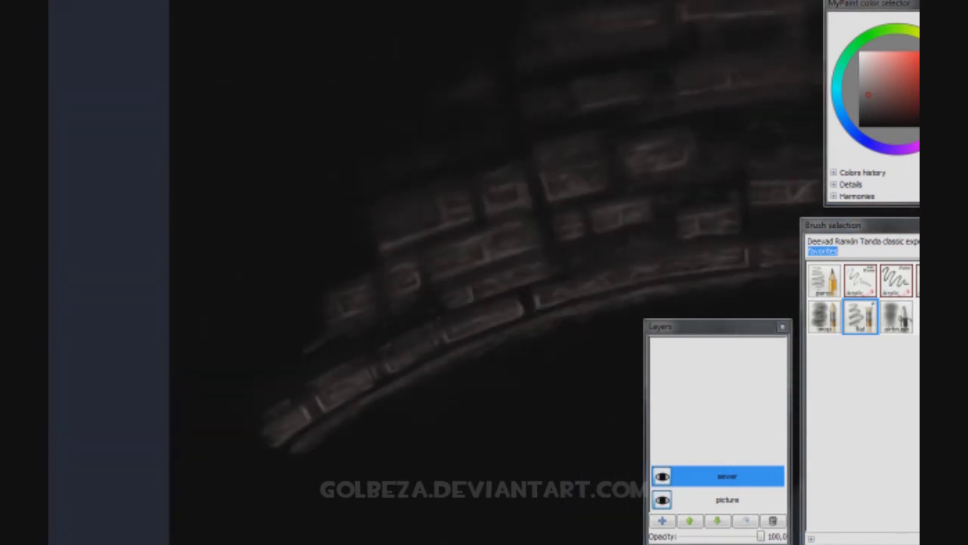
scroll(401, 273, "right", 5)
scroll(484, 272, "down", 3)
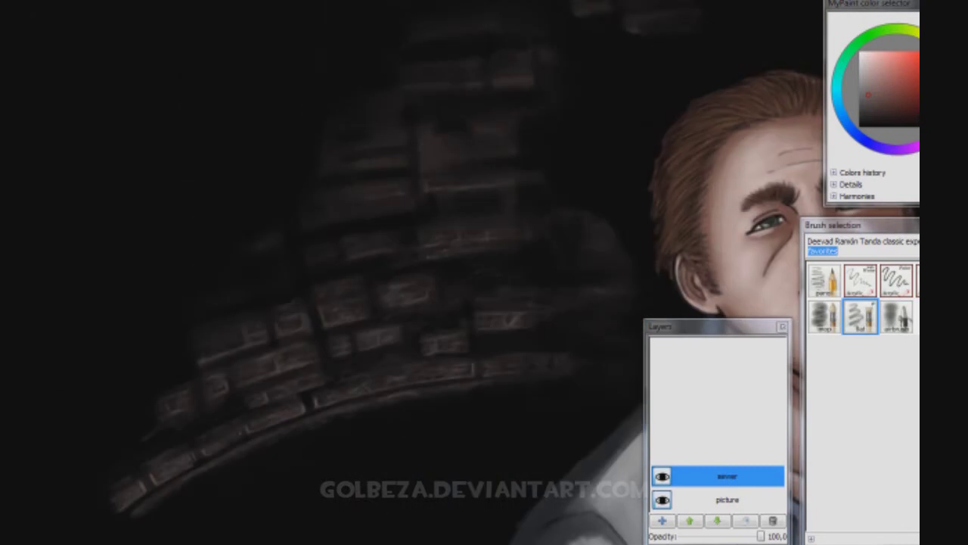
left_click_drag(274, 278, 258, 293)
left_click_drag(425, 162, 438, 160)
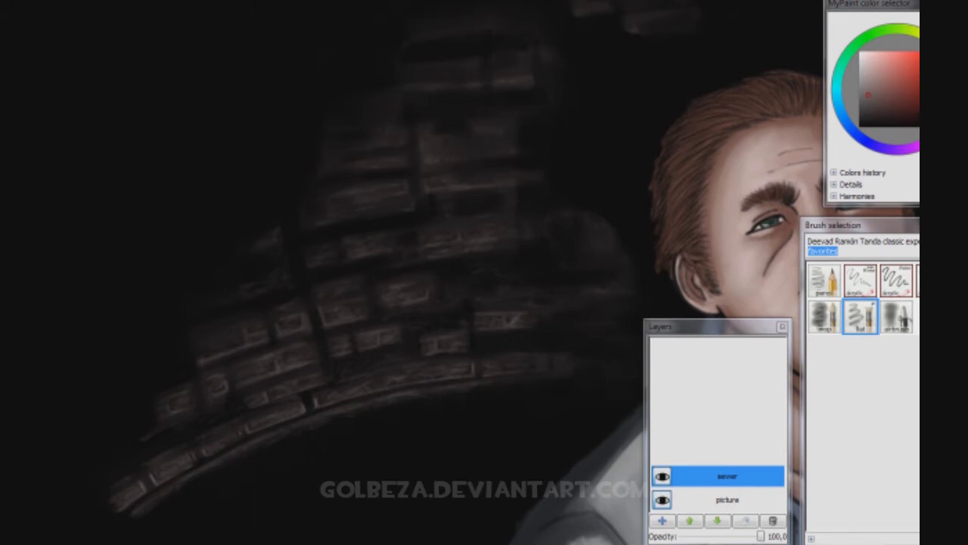
Paint faint bricks in the dark area above and beside the upper rows of the wall
scroll(227, 325, "down", 4)
scroll(233, 447, "up", 1)
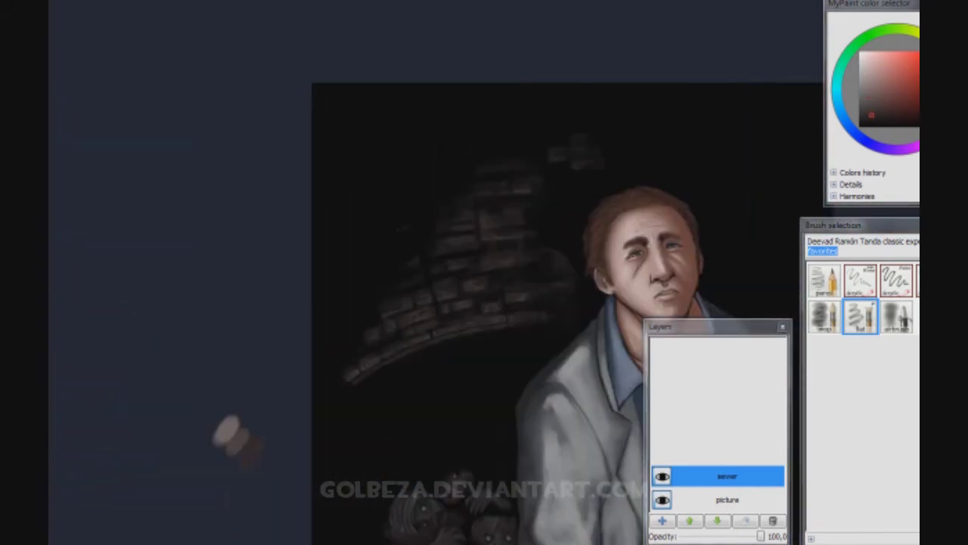
scroll(235, 437, "up", 2)
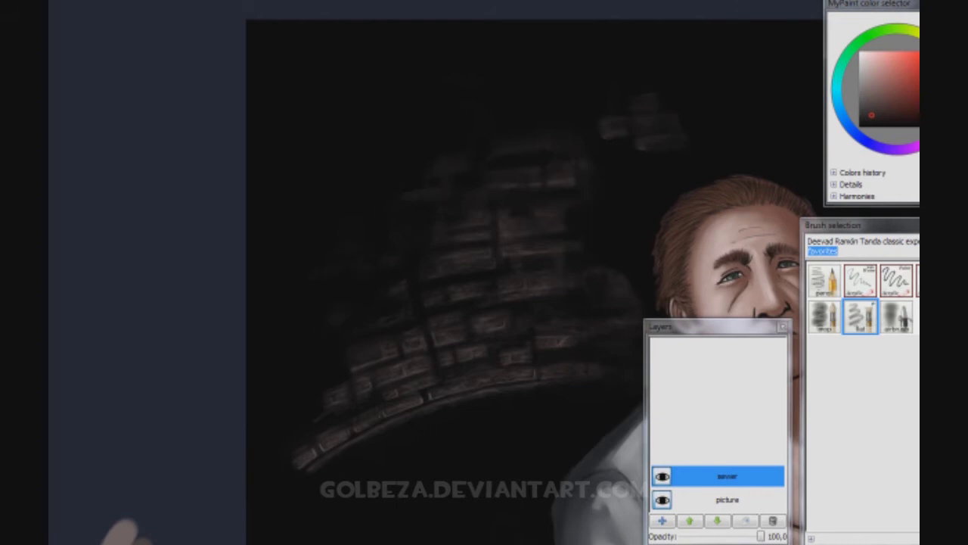
left_click_drag(329, 163, 362, 160)
left_click_drag(460, 148, 418, 151)
left_click_drag(125, 531, 16, 544)
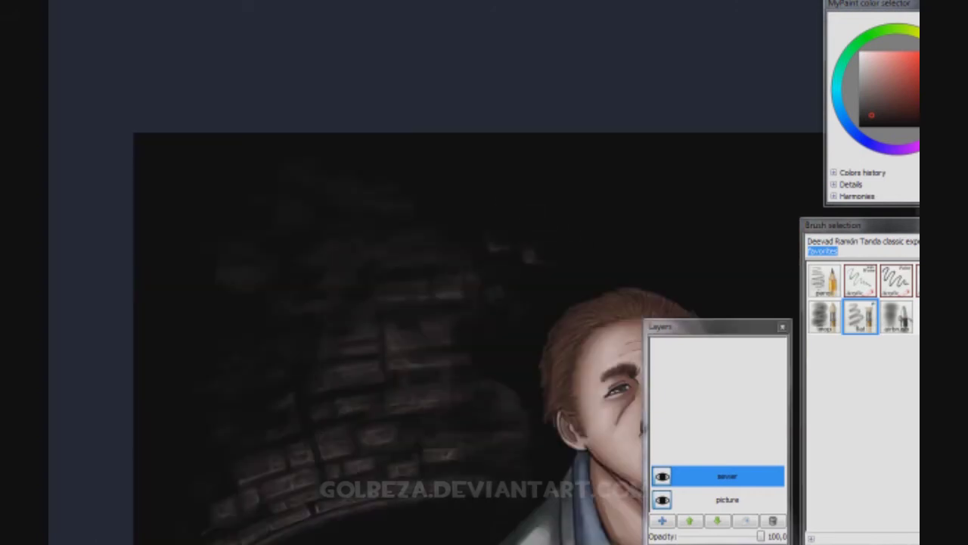
left_click_drag(475, 210, 588, 210)
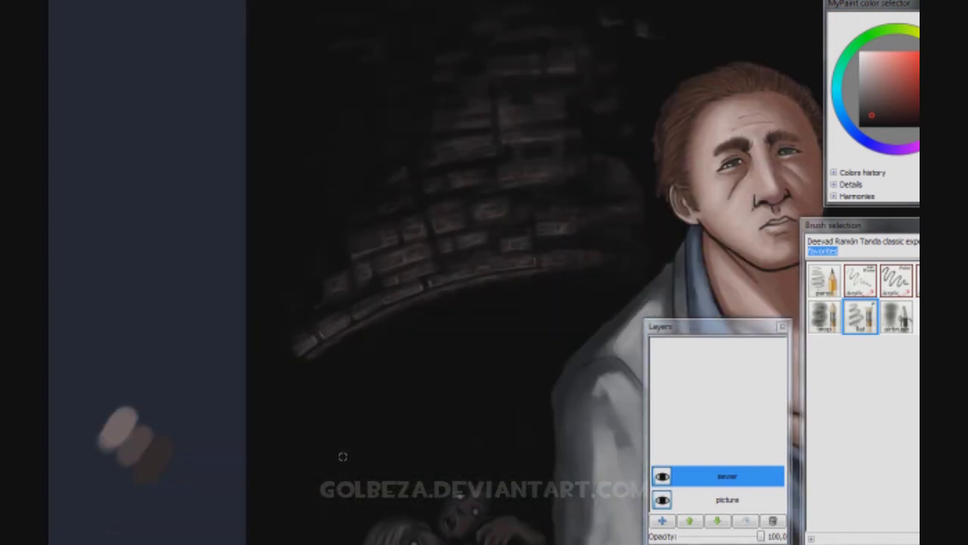
Block in a tall stepped vertical pipe in front of the wall and a horizontal pipe crossing its upper part with thick brown strokes
scroll(343, 456, "down", 3)
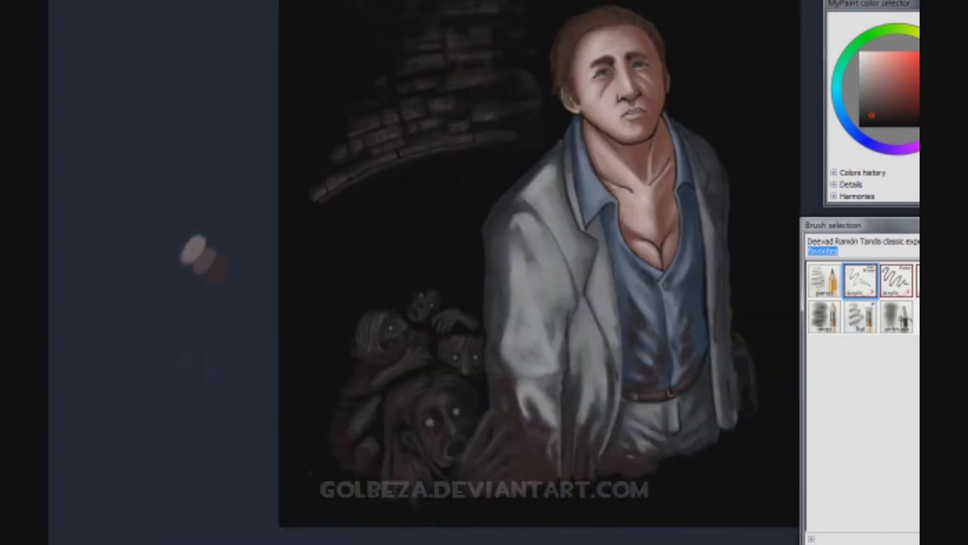
mouse_move(304, 353)
left_mouse_down()
mouse_move(304, 265)
mouse_move(355, 254)
mouse_move(352, 182)
left_mouse_up()
scroll(529, 273, "up", 3)
left_click_drag(350, 283, 351, 121)
scroll(529, 273, "down", 3)
left_click_drag(302, 499, 302, 340)
left_click_drag(301, 246, 297, 404)
scroll(353, 155, "up", 3)
left_click_drag(304, 147, 522, 146)
key("ctrl+z")
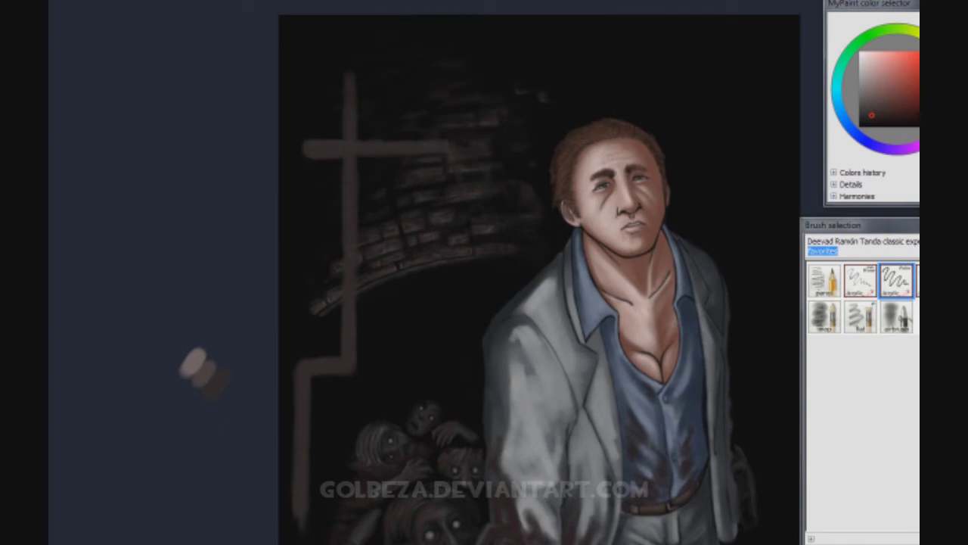
Add a short pipe stub below the arch and a lower side branch running down beside the zombies
left_click_drag(356, 316, 389, 316)
scroll(363, 316, "down", 3)
mouse_move(308, 342)
left_mouse_down()
mouse_move(333, 425)
mouse_move(332, 490)
left_mouse_up()
scroll(335, 327, "up", 3)
scroll(335, 327, "down", 3)
left_click_drag(299, 401, 299, 436)
scroll(299, 333, "up", 3)
Darken the edges of the lower branch pipe where it leaves the main pipe, using the flat brush
left_click(860, 317)
scroll(353, 224, "up", 2)
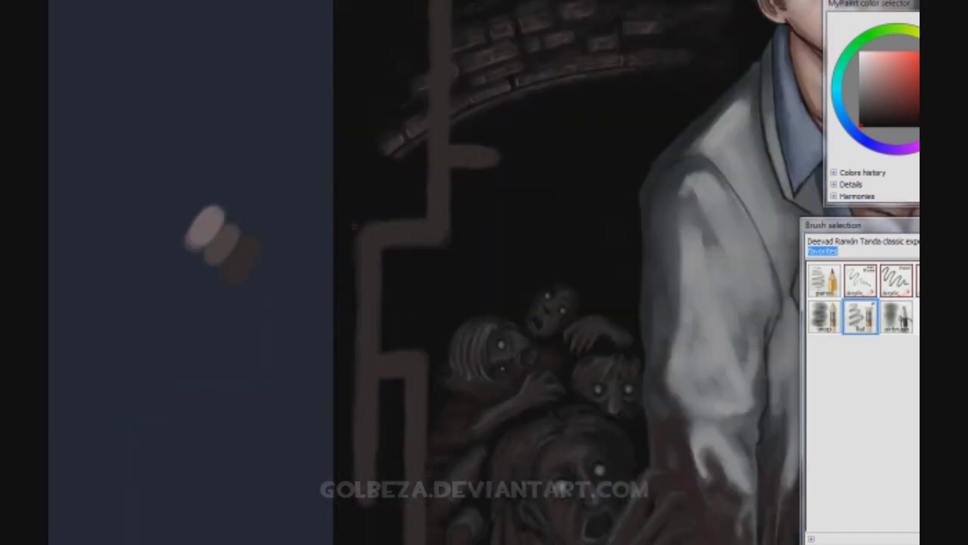
scroll(462, 203, "down", 3)
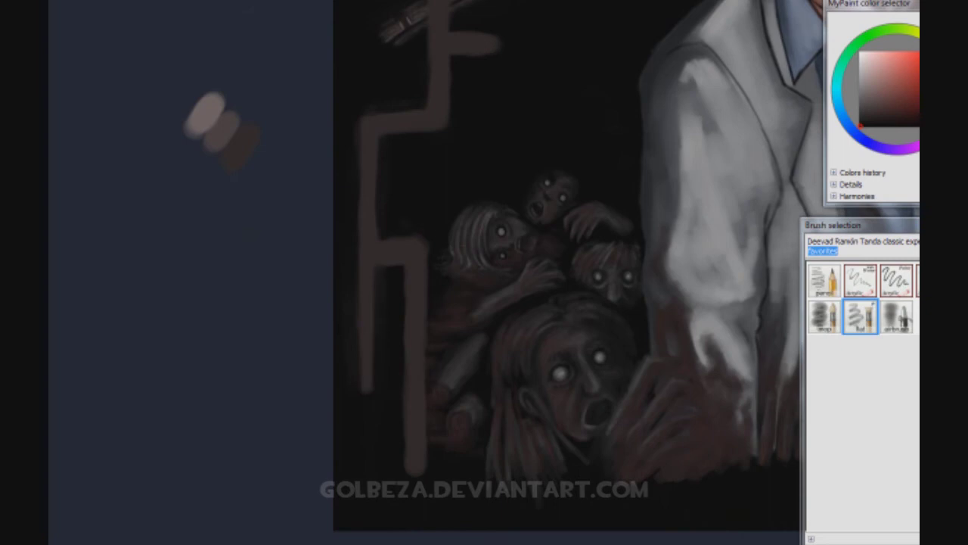
scroll(462, 203, "up", 1)
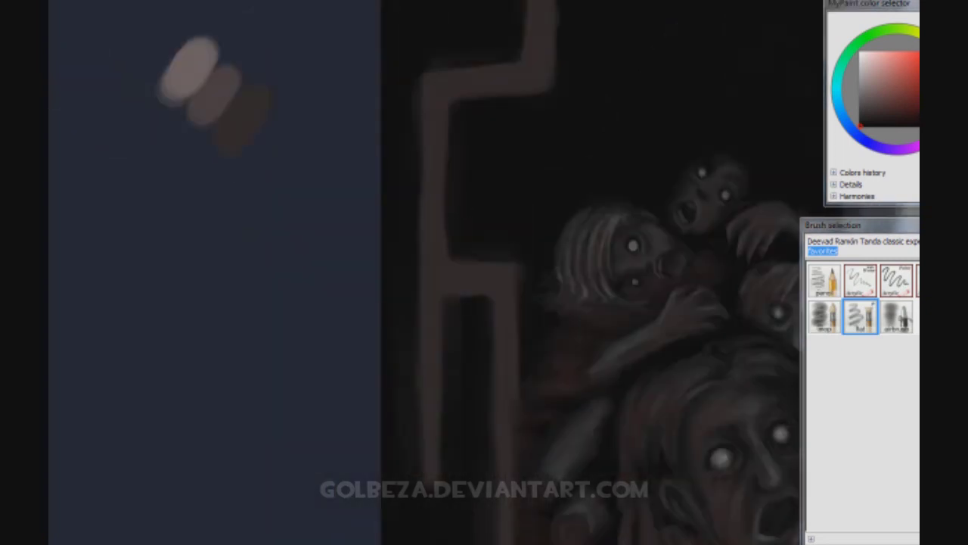
mouse_move(419, 307)
left_mouse_down()
mouse_move(447, 307)
mouse_move(446, 299)
left_mouse_up()
mouse_move(438, 257)
left_mouse_down()
mouse_move(441, 281)
mouse_move(471, 262)
mouse_move(457, 278)
mouse_move(518, 267)
left_mouse_up()
Paint curved joint rings at both ends of the lower branch's horizontal section
left_click_drag(582, 516, 471, 406)
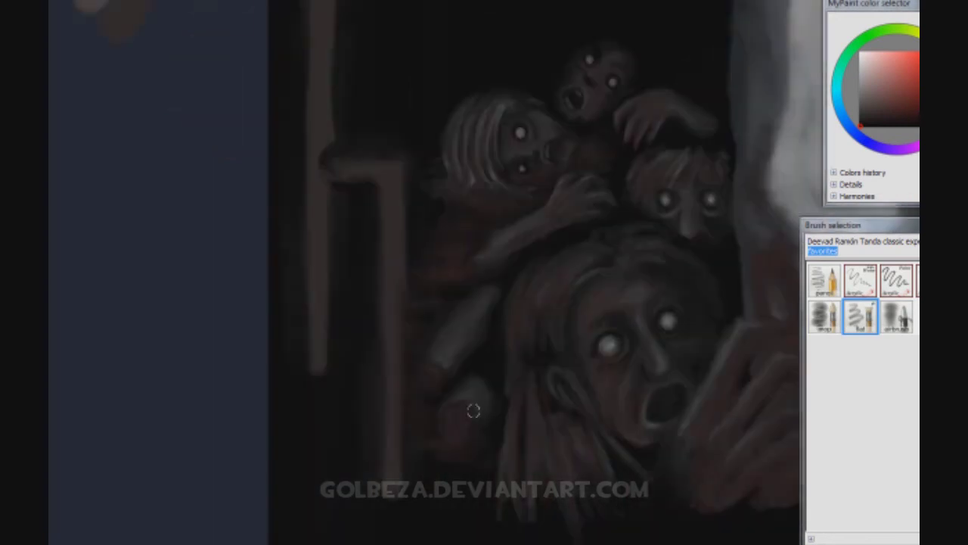
mouse_move(380, 162)
left_mouse_down()
mouse_move(400, 183)
mouse_move(378, 178)
left_mouse_up()
left_click_drag(333, 152, 330, 173)
left_click(386, 106, "ctrl")
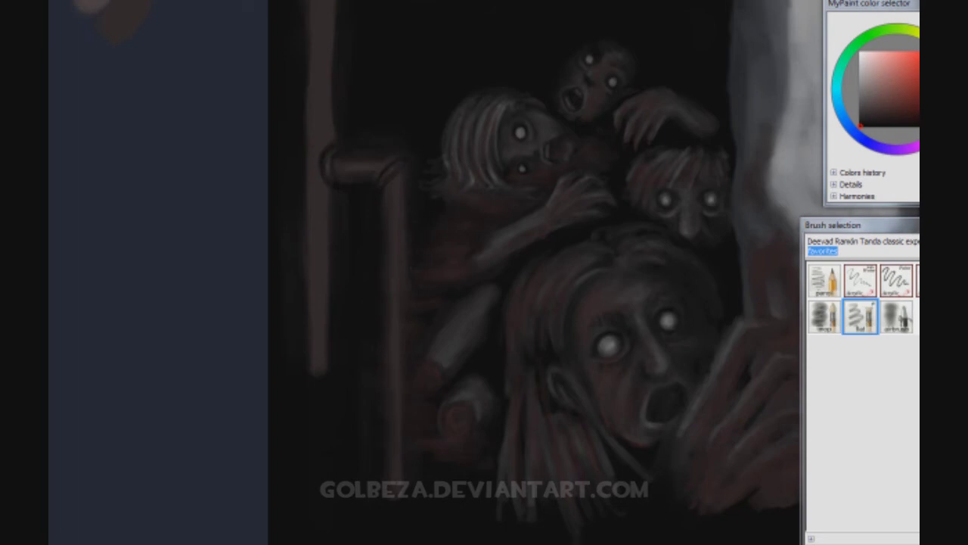
Shade the vertical section of the lower branch pipe along its whole length with dark and lighter brown strokes
mouse_move(384, 436)
left_mouse_down()
mouse_move(384, 459)
mouse_move(410, 494)
left_mouse_up()
left_click_drag(387, 350, 389, 181)
left_click_drag(387, 436, 388, 494)
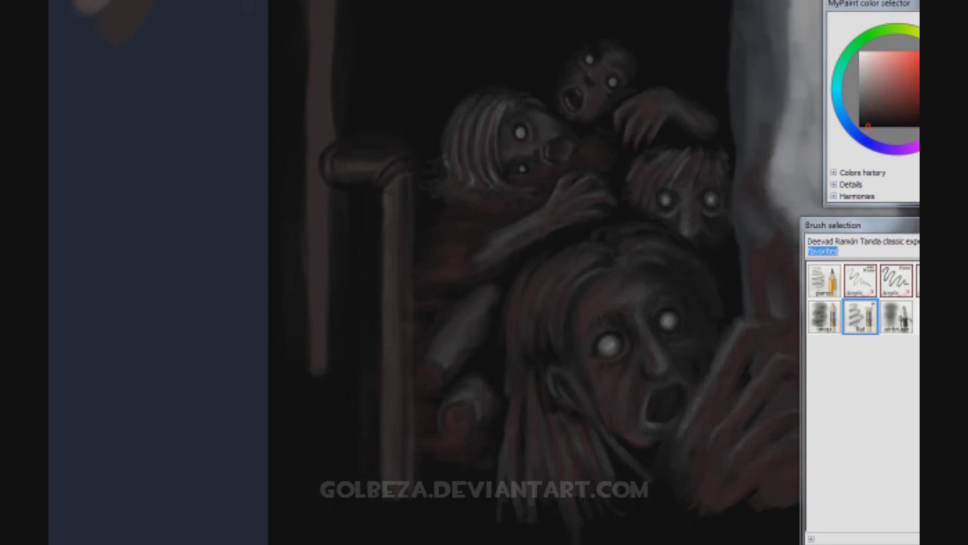
left_click_drag(385, 278, 385, 348)
left_click_drag(385, 414, 385, 480)
mouse_move(393, 191)
left_mouse_down()
mouse_move(386, 209)
mouse_move(375, 181)
mouse_move(398, 152)
mouse_move(383, 237)
left_mouse_up()
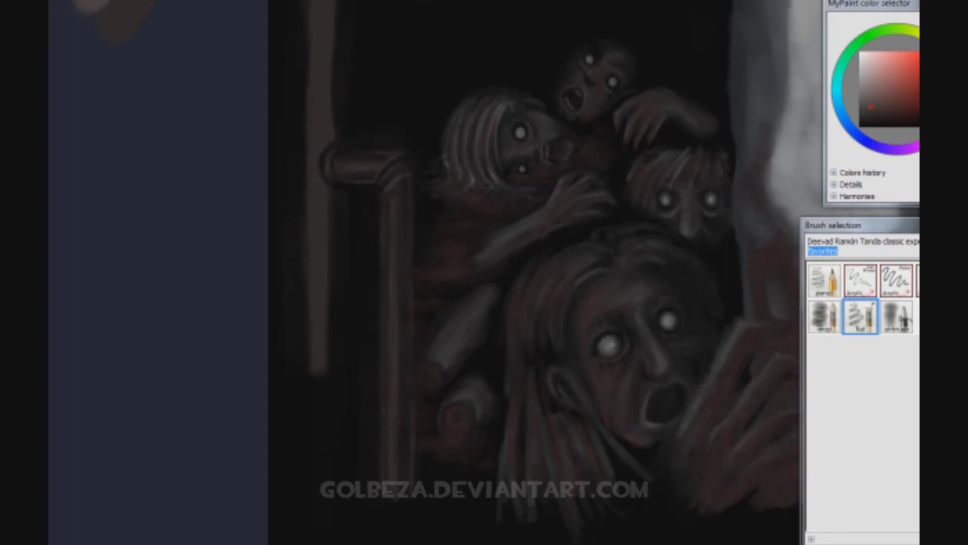
Refine the lower branch pipe below its elbow with sampled colours, adding light streaks along its edges
left_click_drag(380, 195, 381, 218)
left_click(385, 205, "ctrl")
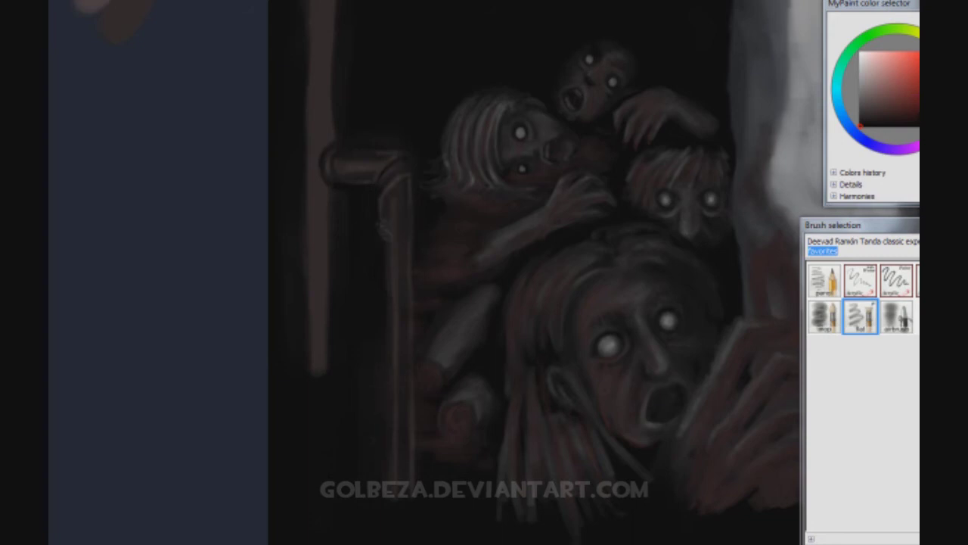
left_click_drag(393, 220, 395, 308)
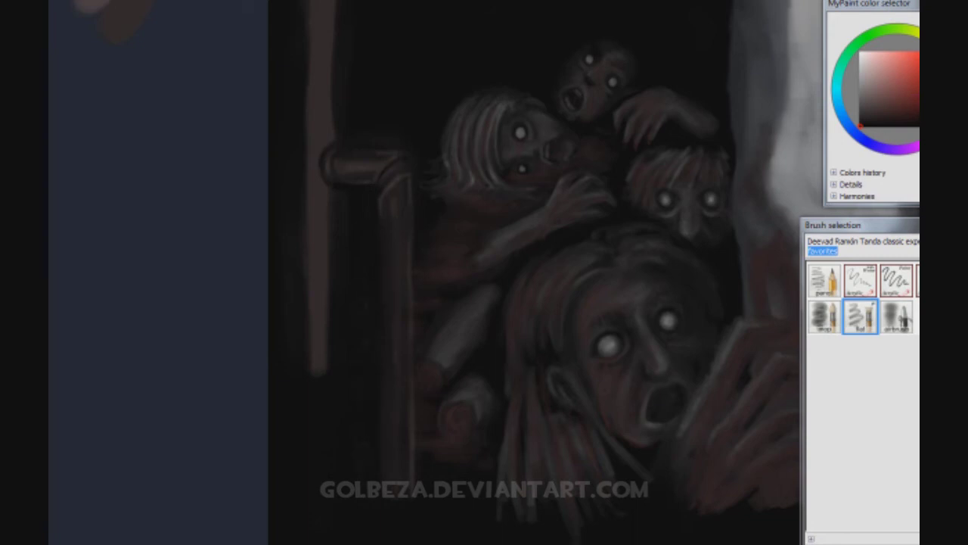
left_click(337, 522, "ctrl")
left_click_drag(384, 484, 383, 401)
mouse_move(381, 291)
left_mouse_down()
mouse_move(380, 241)
mouse_move(395, 244)
left_mouse_up()
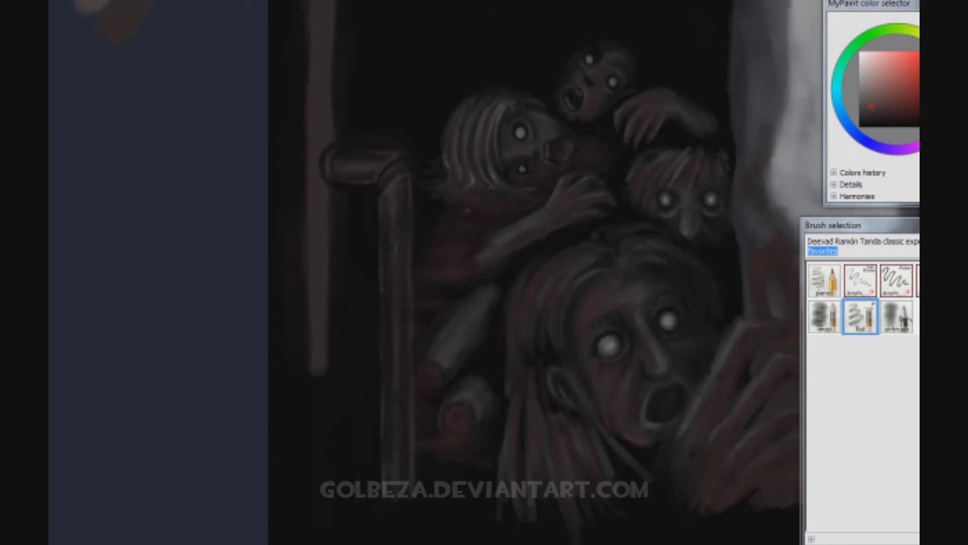
Texture the lower branch pipe with short rough strokes and deepen the shadow along its edges
left_click_drag(380, 162, 380, 155)
key("r")
key("f")
key("f")
left_click_drag(411, 318, 411, 338)
key("r")
mouse_move(412, 371)
left_mouse_down()
mouse_move(412, 475)
mouse_move(407, 408)
left_mouse_up()
left_click_drag(421, 279, 415, 412)
left_click_drag(419, 364, 419, 383)
left_click_drag(398, 463, 383, 497)
left_click_drag(382, 397, 383, 426)
mouse_move(395, 443)
left_mouse_down()
mouse_move(396, 480)
mouse_move(379, 457)
left_mouse_up()
key("f")
key("f")
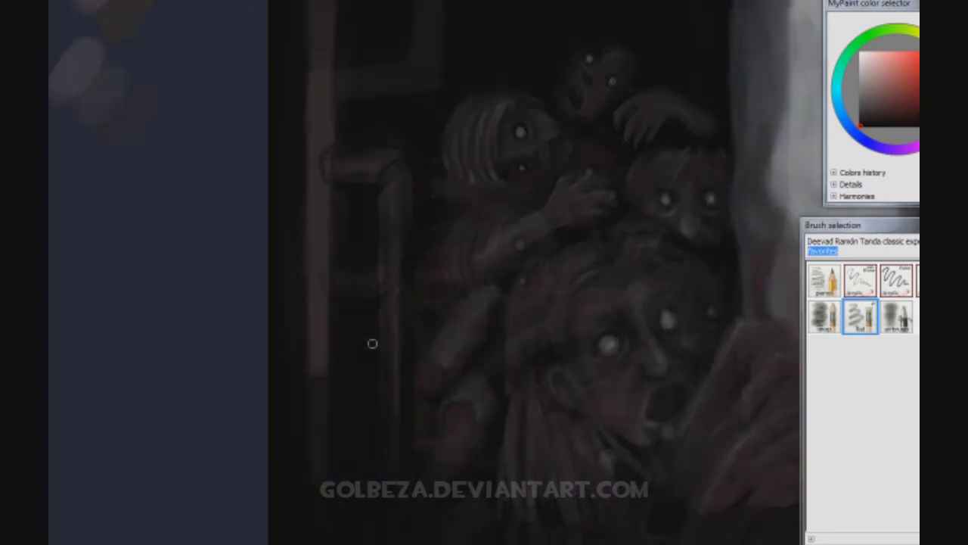
Touch up the lower branch's elbow and shade the edges of the main vertical pipe up to its upper joint
scroll(372, 341, "up", 3)
left_click(388, 275, "ctrl")
left_click_drag(381, 281, 395, 269)
left_click(415, 266, "ctrl")
mouse_move(313, 484)
left_mouse_down()
mouse_move(312, 73)
mouse_move(330, 231)
left_mouse_up()
left_click_drag(327, 303, 325, 435)
left_click_drag(329, 72, 330, 96)
left_click(332, 98, "ctrl")
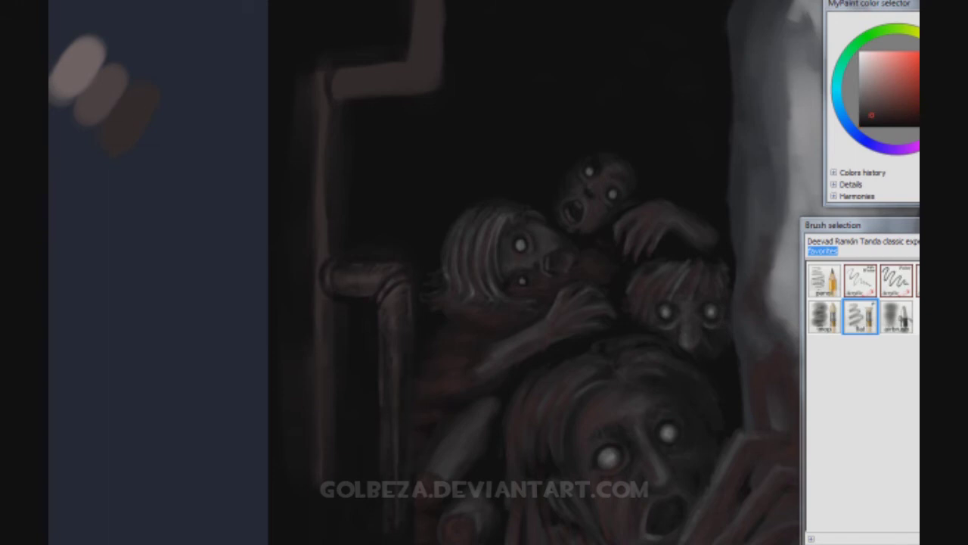
Soften the lower branch's elbow and lay brown tones on the main pipe below the branch junction
left_click_drag(393, 298, 408, 299)
left_click_drag(396, 480, 395, 415)
left_click(337, 249, "ctrl")
left_click_drag(326, 302, 341, 303)
left_click_drag(338, 376, 335, 481)
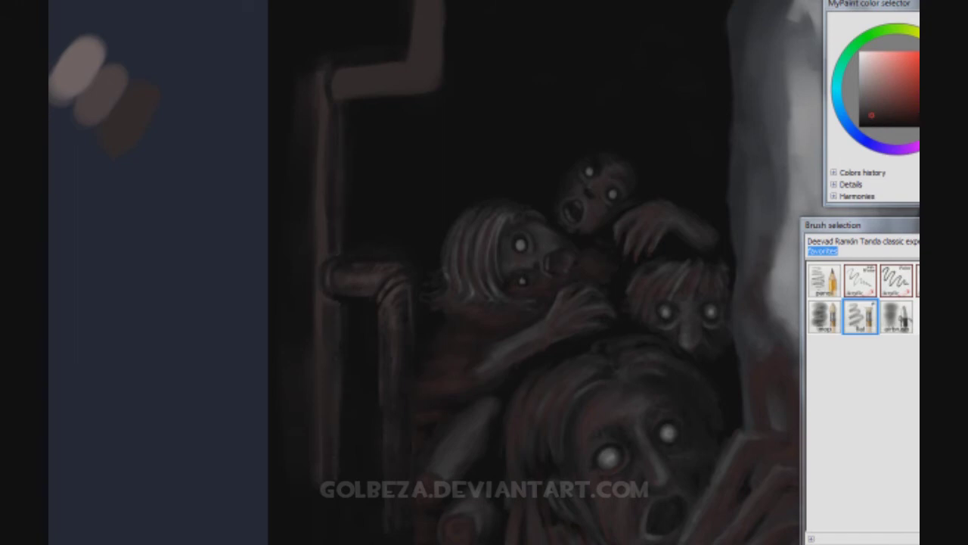
Paint light edge streaks down the main vertical pipe from its upper elbow to its lower end
left_click(314, 58, "ctrl")
left_click_drag(315, 69, 319, 245)
left_click(331, 171, "ctrl")
left_click_drag(330, 173, 331, 252)
left_click_drag(308, 110, 308, 168)
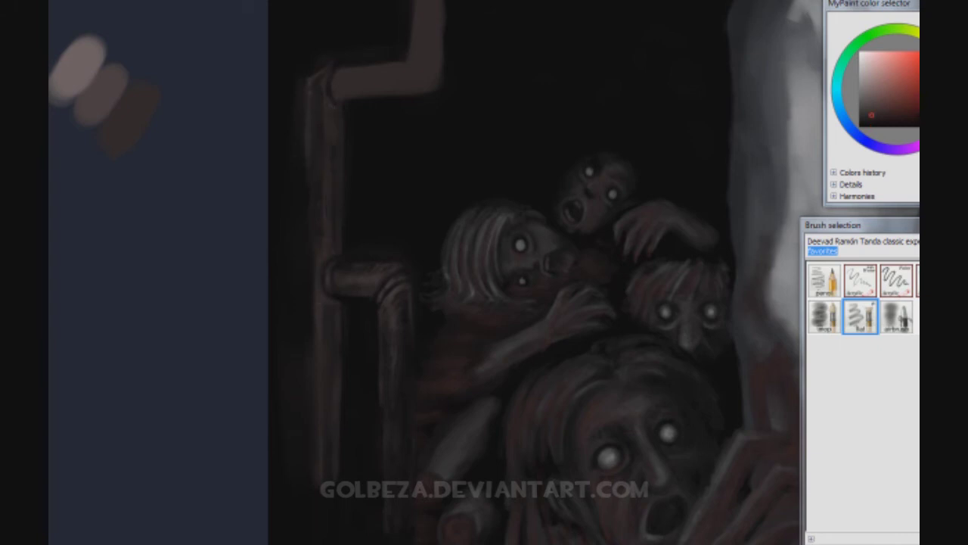
left_click_drag(310, 278, 310, 327)
left_click_drag(311, 410, 311, 474)
left_click(311, 474, "ctrl")
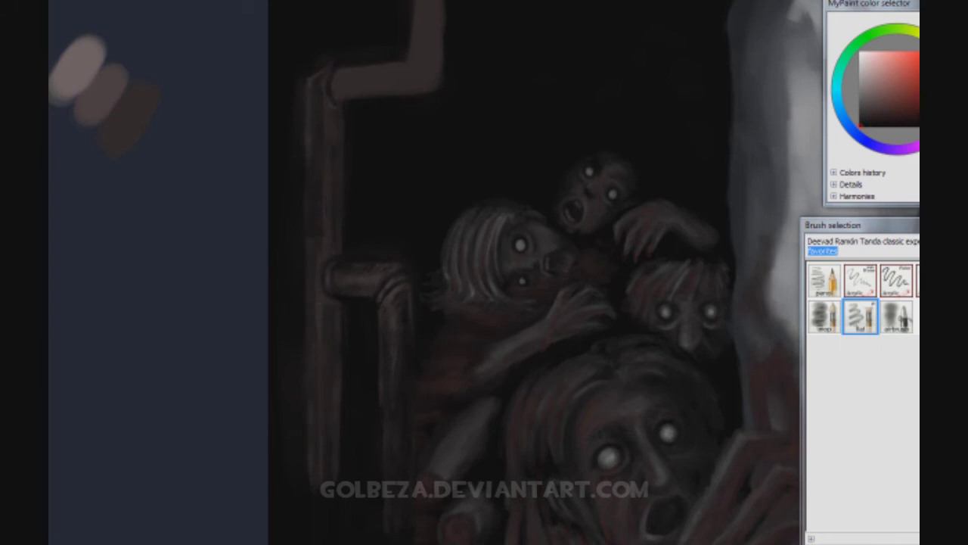
Add dark texture strokes inside the main vertical pipe and define the joints at the branch and upper elbow
mouse_move(334, 347)
left_mouse_down()
mouse_move(332, 301)
mouse_move(337, 327)
left_mouse_up()
left_click_drag(333, 224, 321, 303)
left_click_drag(335, 115, 336, 143)
left_click_drag(335, 163, 335, 194)
left_click_drag(323, 68, 323, 88)
left_click_drag(326, 172, 326, 201)
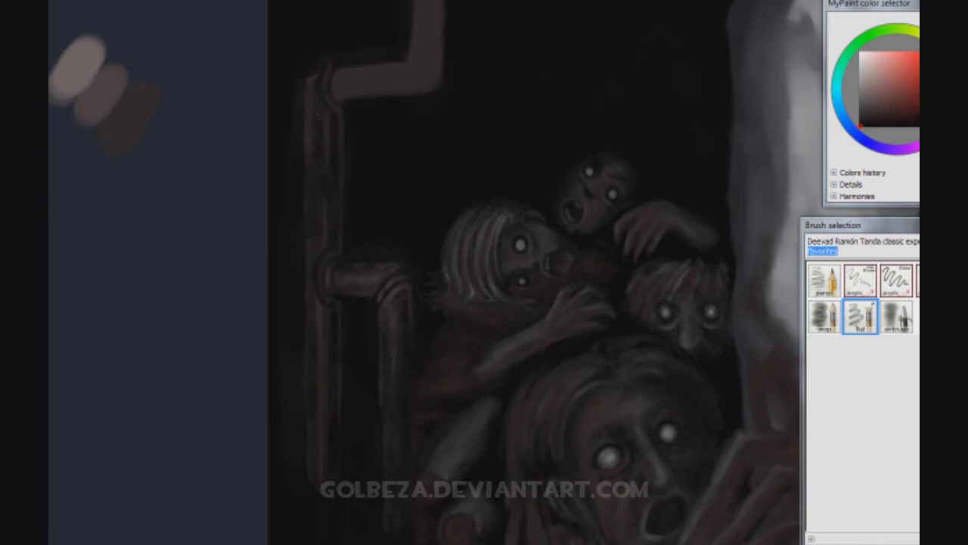
Highlight the upper elbow's outer curve and texture the main pipe's section below the branch
left_click(329, 298, "ctrl")
left_click_drag(309, 75, 323, 64)
left_click(306, 133, "ctrl")
left_click_drag(326, 353, 325, 369)
left_click_drag(325, 444, 325, 463)
left_click_drag(326, 393, 326, 419)
left_click_drag(323, 447, 323, 478)
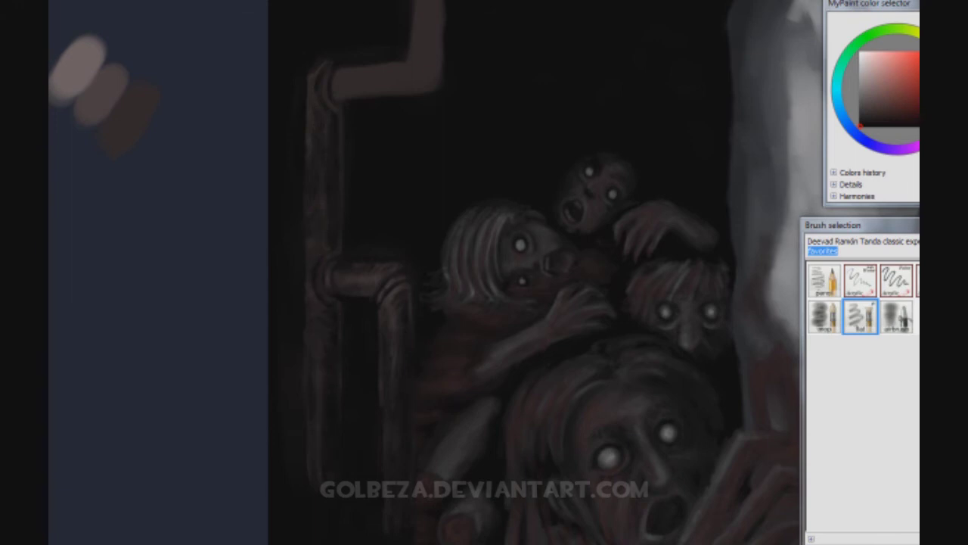
Darken the main pipe's outer edge with short strokes, working up around the upper elbow
scroll(341, 473, "down", 2)
scroll(338, 144, "up", 2)
left_click_drag(420, 272, 419, 312)
left_click_drag(418, 317, 419, 335)
left_click_drag(420, 216, 420, 250)
mouse_move(419, 121)
left_mouse_down()
mouse_move(430, 68)
mouse_move(447, 61)
left_mouse_up()
key("r")
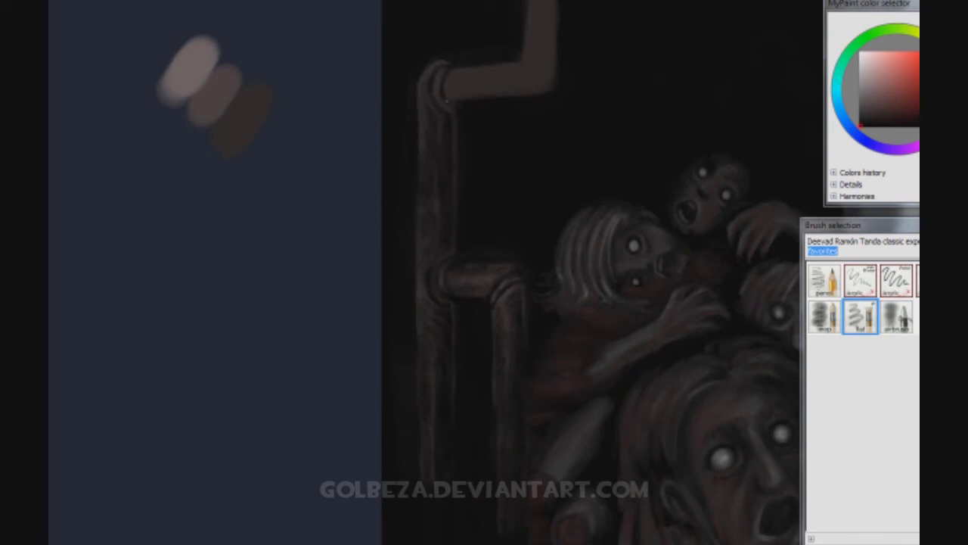
Shade and texture the upper horizontal pipe section between the elbow and the taller vertical pipe
left_click_drag(580, 151, 468, 265)
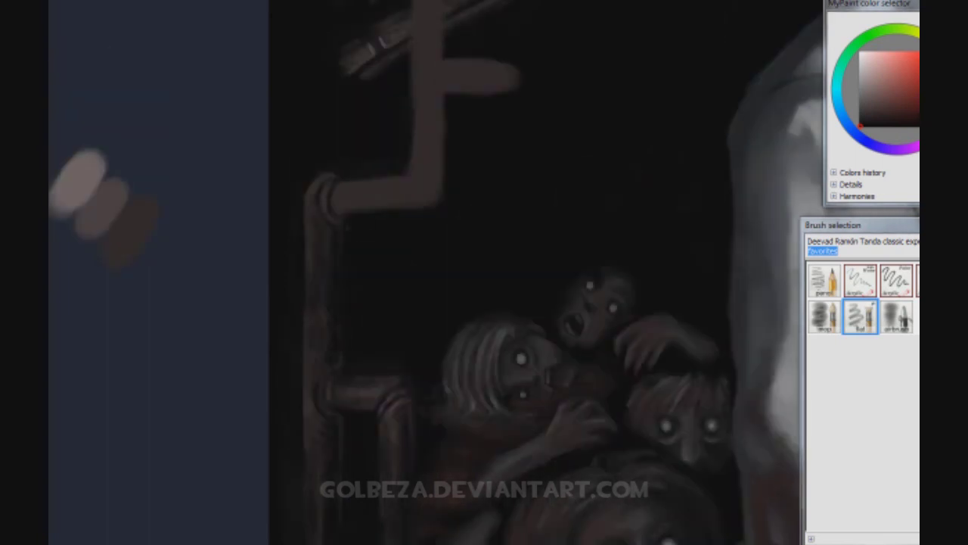
left_click_drag(408, 203, 413, 120)
left_click(917, 126)
left_click(876, 125)
left_click_drag(399, 182, 345, 186)
mouse_move(439, 135)
left_mouse_down()
mouse_move(439, 192)
mouse_move(367, 200)
mouse_move(344, 188)
left_mouse_up()
left_click(872, 106)
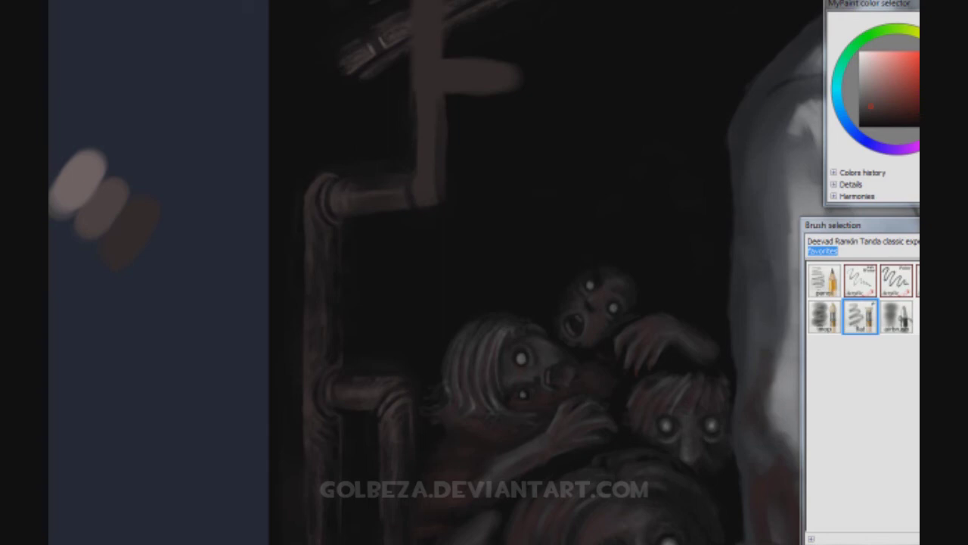
Form the corner joint where the upper horizontal section meets the taller vertical pipe and darken the edges of the stub
left_click(873, 123)
left_click(89, 232, "ctrl")
left_click_drag(407, 197, 412, 208)
left_click(876, 123)
key("x")
key("x")
scroll(434, 258, "up", 3)
left_click_drag(509, 176, 443, 206)
mouse_move(452, 299)
left_mouse_down()
mouse_move(419, 300)
mouse_move(449, 281)
mouse_move(417, 301)
mouse_move(418, 318)
left_mouse_up()
Add dark and light texture strokes to the taller vertical pipe around the stub
key("x")
key("x")
key("x")
key("x")
left_click_drag(426, 264, 426, 271)
left_click_drag(415, 202, 415, 226)
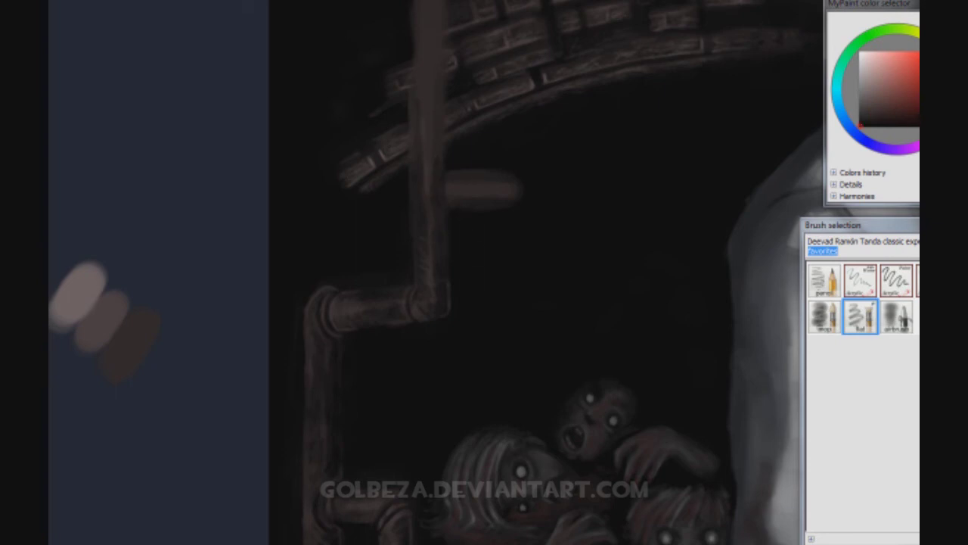
Shape the short stub into an open-ended pipe with a hollow rim, a collar at its base and shaded sides
mouse_move(439, 202)
left_mouse_down()
mouse_move(435, 175)
mouse_move(429, 185)
mouse_move(444, 175)
mouse_move(443, 184)
mouse_move(509, 198)
mouse_move(521, 172)
mouse_move(504, 195)
mouse_move(455, 189)
mouse_move(493, 186)
left_mouse_up()
key("ctrl+z")
left_click_drag(502, 176, 502, 204)
left_click_drag(442, 201, 451, 210)
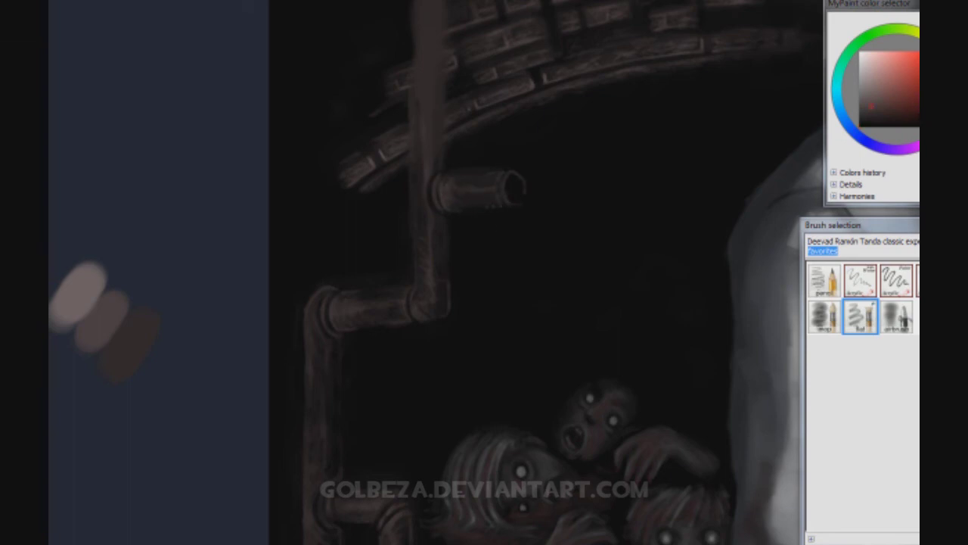
mouse_move(451, 198)
left_mouse_down()
mouse_move(504, 195)
mouse_move(520, 177)
mouse_move(526, 195)
left_mouse_up()
mouse_move(474, 210)
left_mouse_down()
mouse_move(462, 221)
mouse_move(432, 183)
left_mouse_up()
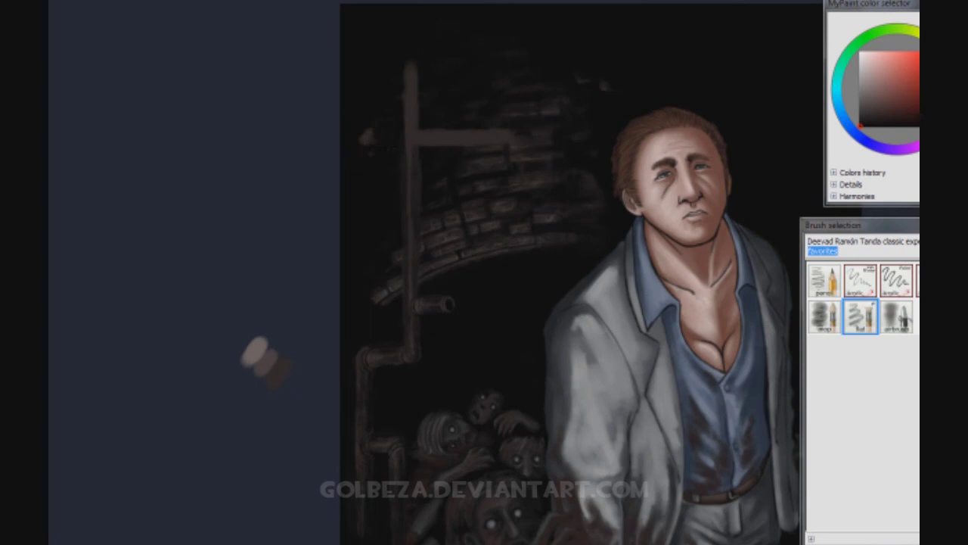
Paint out the horizontal pipe crossing the upper wall with the dark background colour
mouse_move(371, 136)
left_mouse_down()
mouse_move(469, 138)
mouse_move(513, 108)
left_mouse_up()
scroll(513, 108, "up", 2)
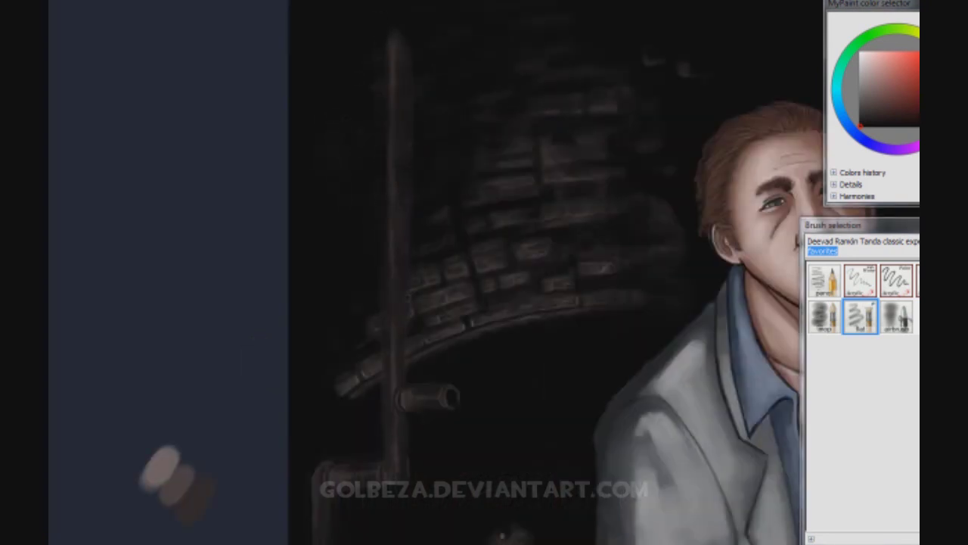
scroll(411, 208, "down", 5)
scroll(410, 208, "up", 3)
scroll(411, 210, "up", 2)
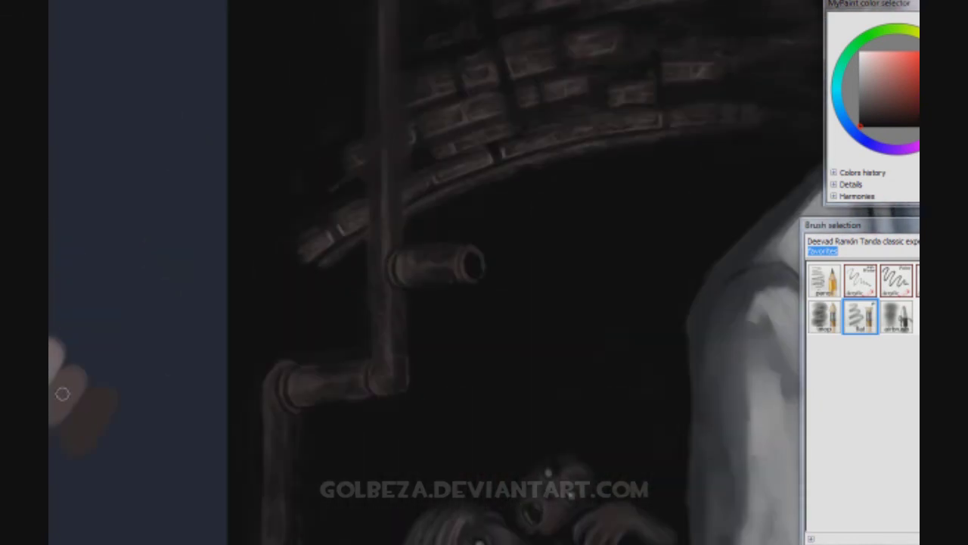
Clean up the bricks beside the tall vertical pipe and add light streaks along the pipe up to its faded top
scroll(411, 210, "up", 2)
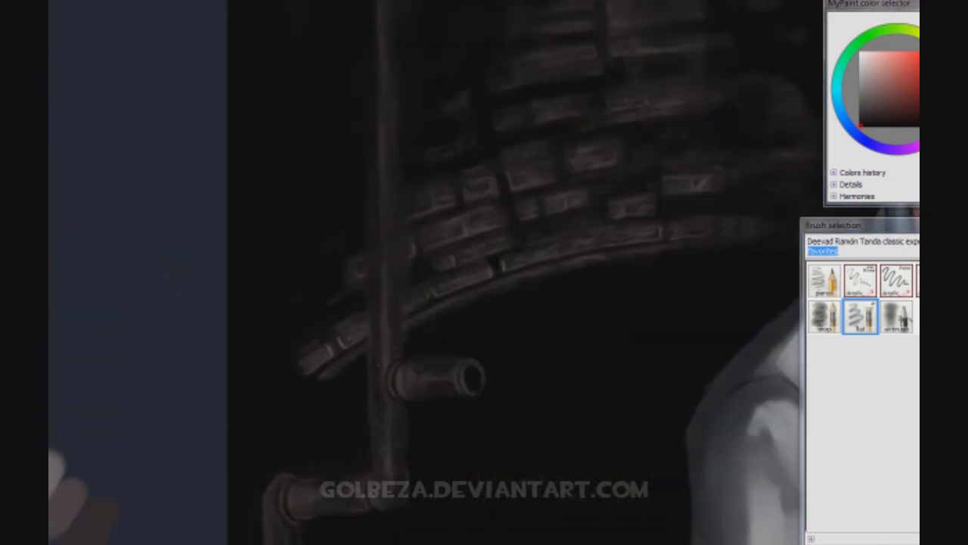
left_click_drag(406, 237, 409, 262)
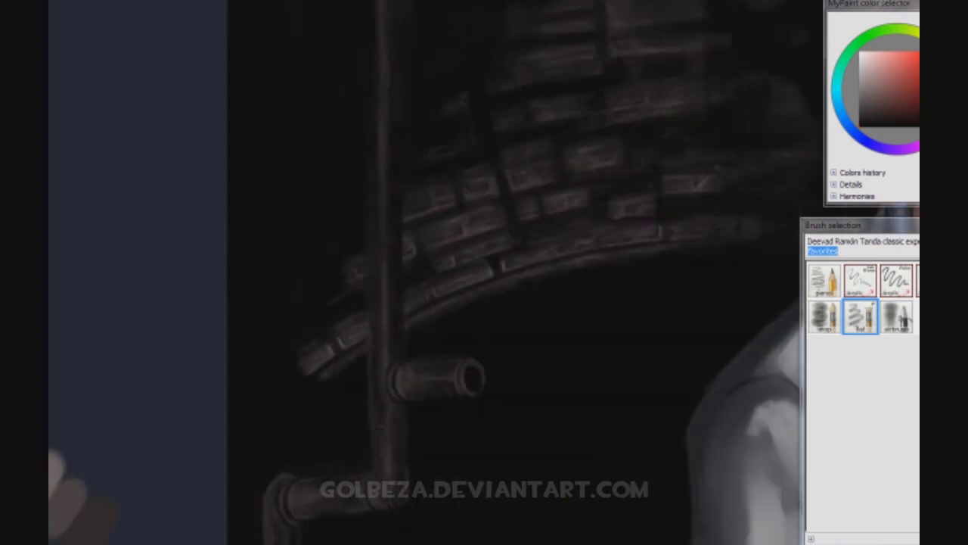
left_click_drag(383, 387, 383, 407)
left_click_drag(368, 242, 367, 99)
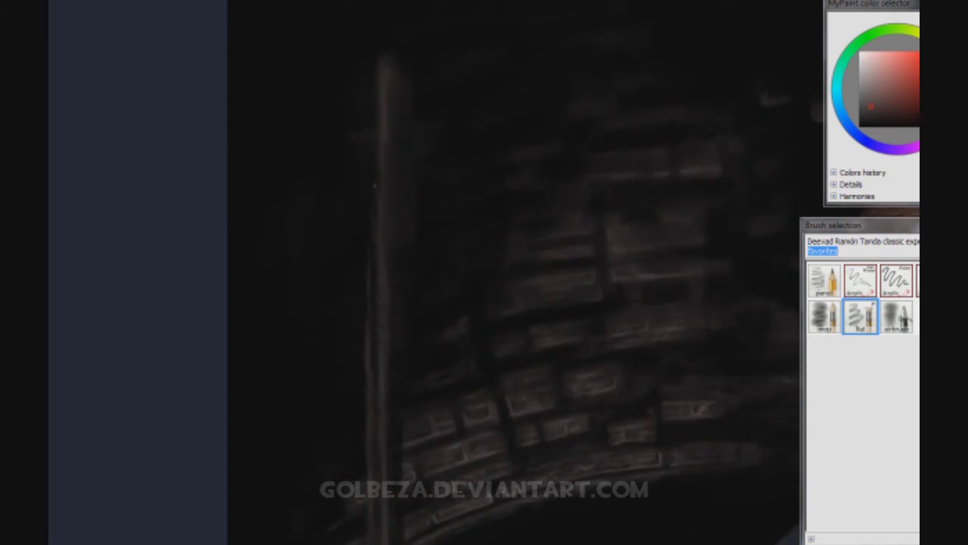
left_click_drag(386, 62, 387, 339)
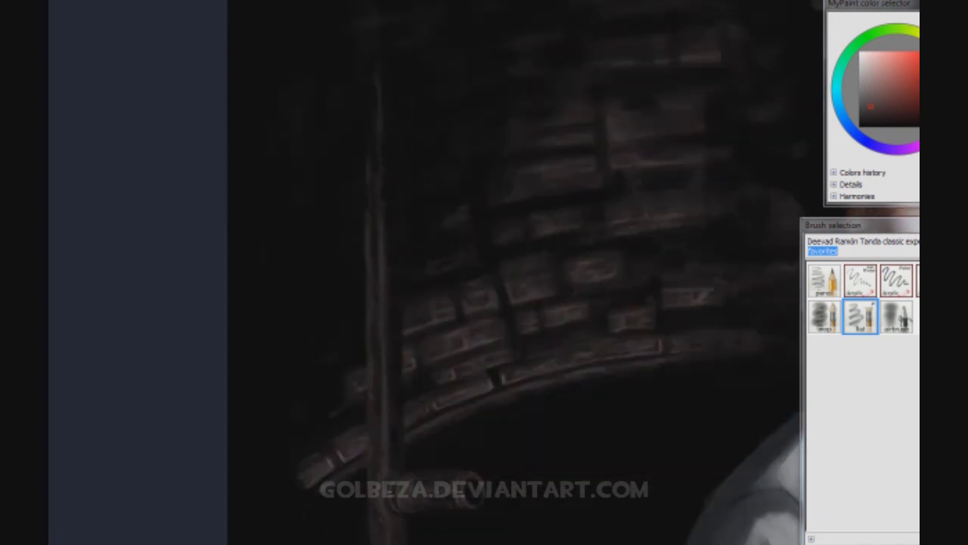
Add fine dark texture strokes to the tall vertical pipe, its open stub and the elbow below, using the acrylic brush
left_click_drag(372, 356, 372, 391)
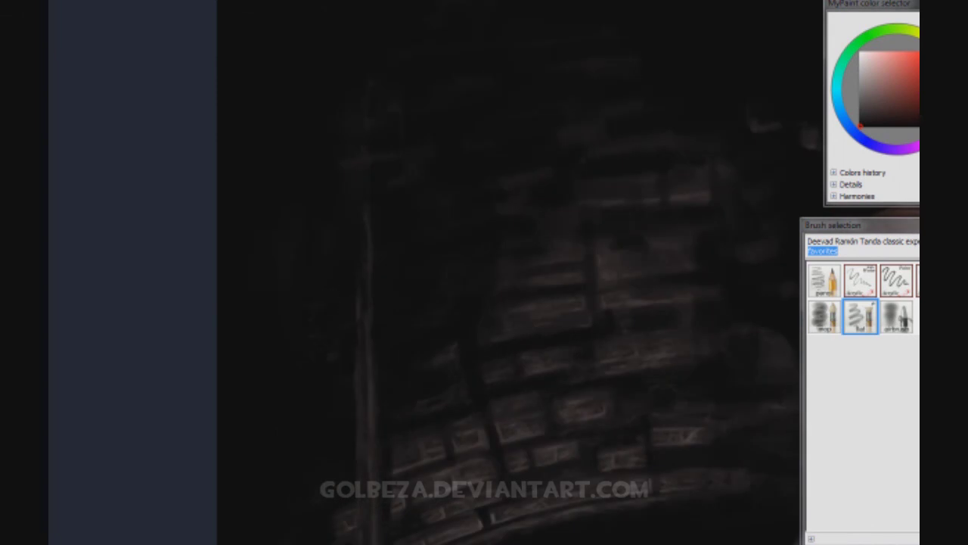
key("2")
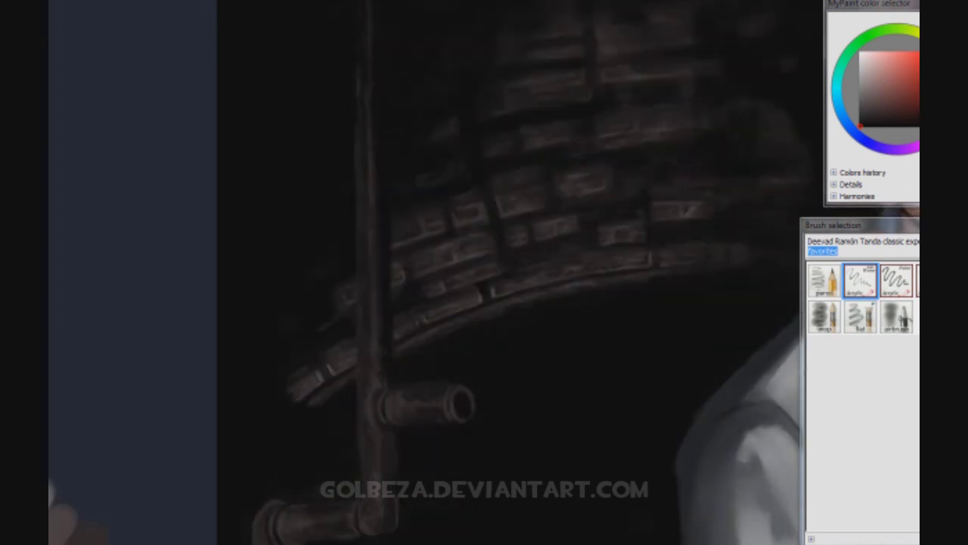
key("Down")
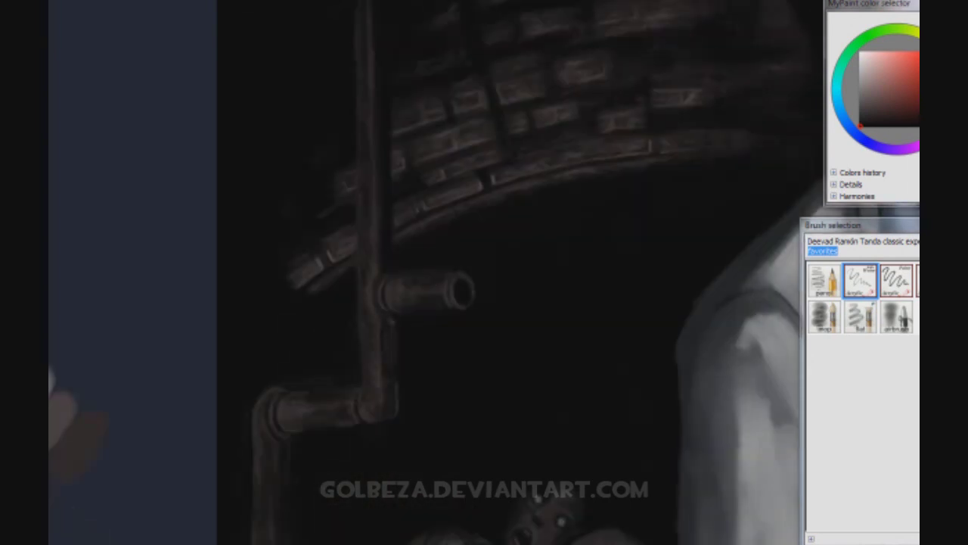
scroll(484, 272, "down", 3)
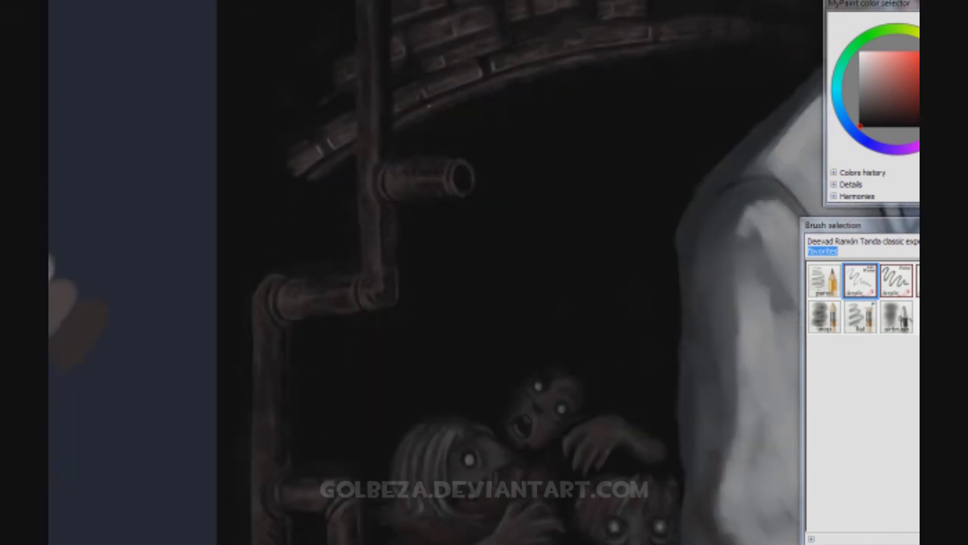
key("Left")
key("Down")
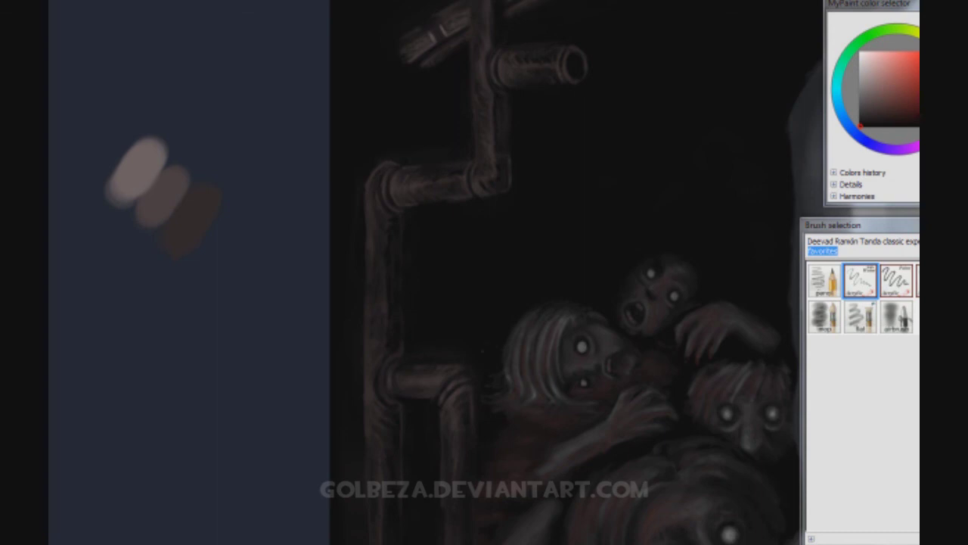
Add dark texture strokes along the lower vertical pipes and around the joints of their short connecting branch
key("Down")
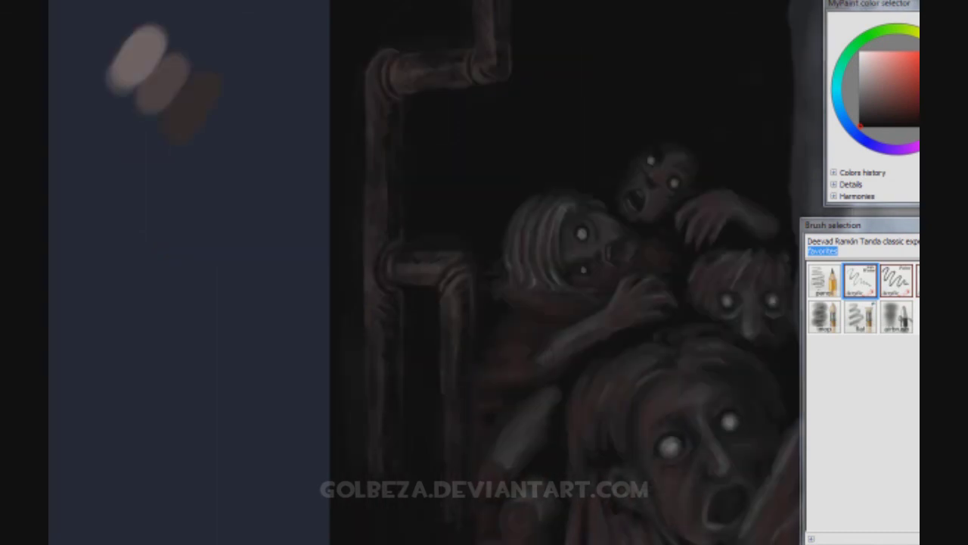
key("Up")
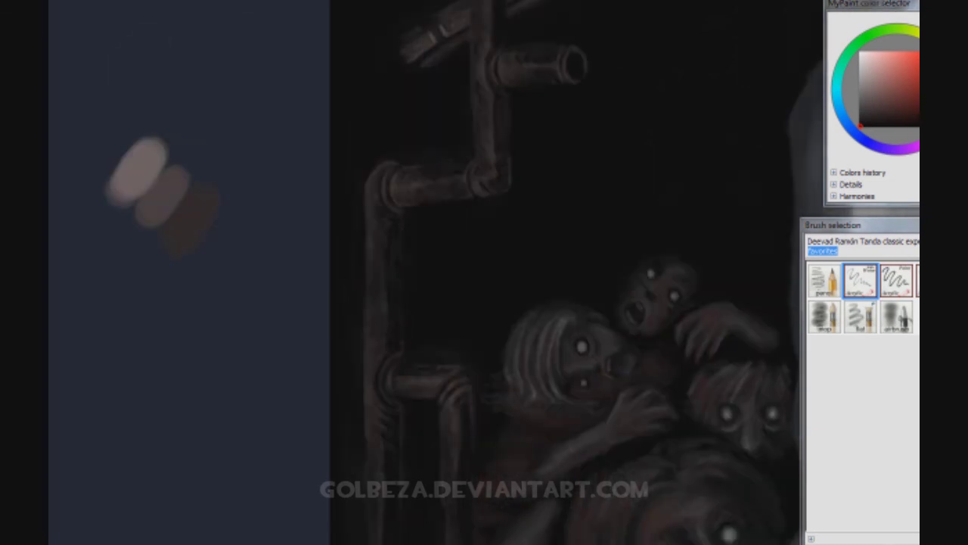
key("Up")
key("Up")
key("Up")
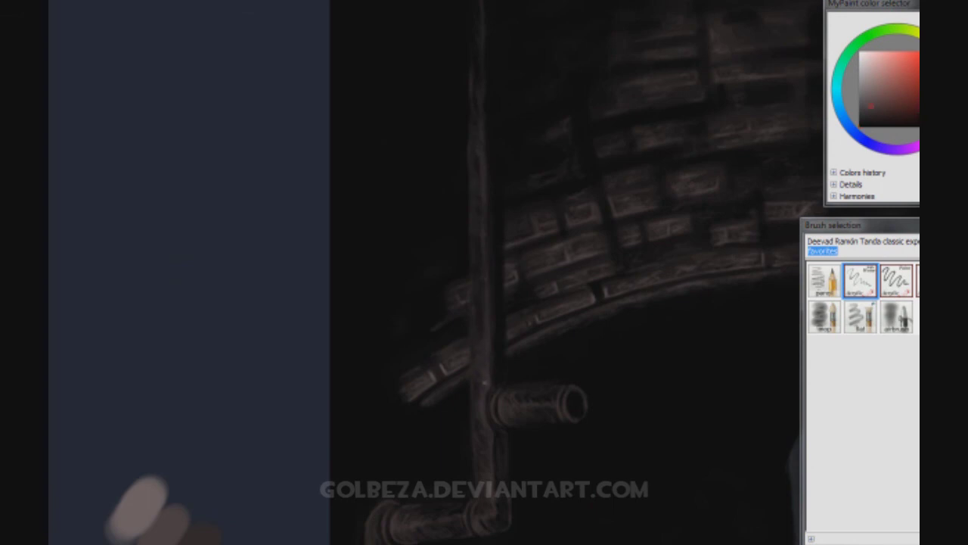
Pick a lighter rusty brown and add fine light texture strokes to the tall pipe, the stub and the horizontal section
key("r")
key("Down")
key("e")
key("Up")
key("Down")
key("Down")
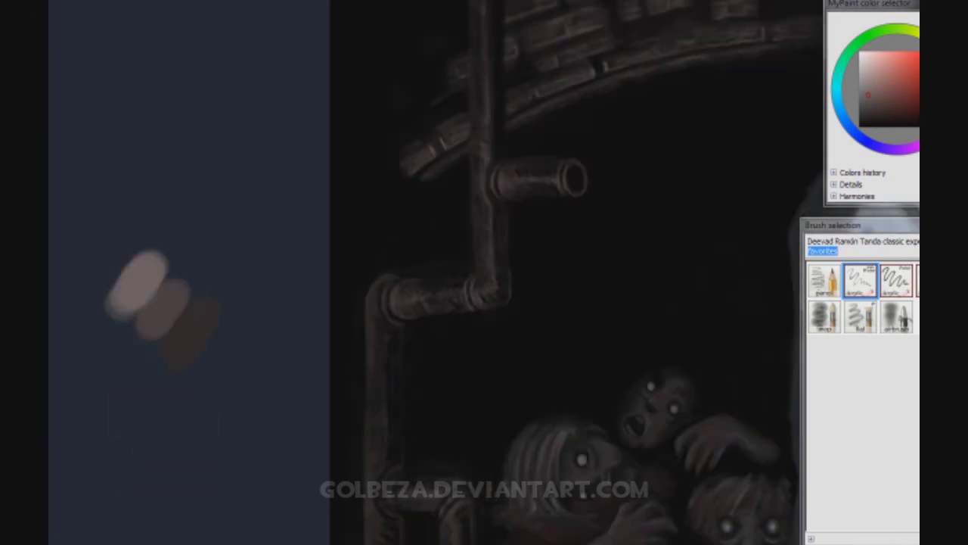
key("Down")
key("Left")
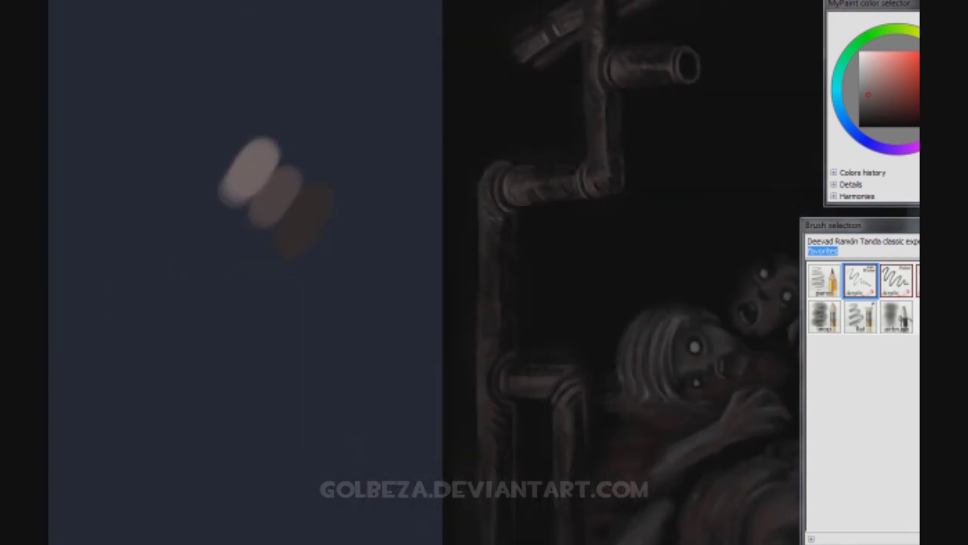
Streak the lower pipes and their joints with the light brown, then texture the tall pipe beside the bricks
key("Down")
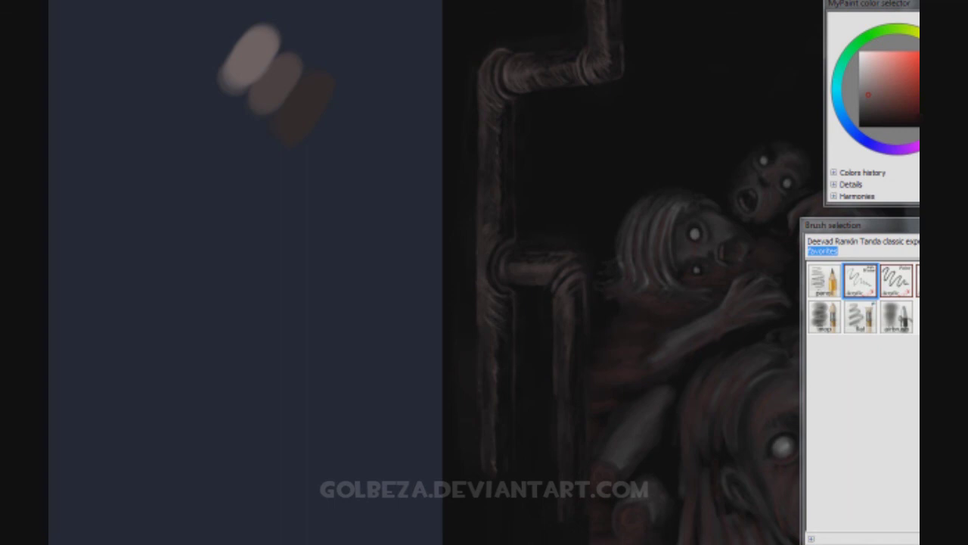
key("Up")
key("Right")
key("Up")
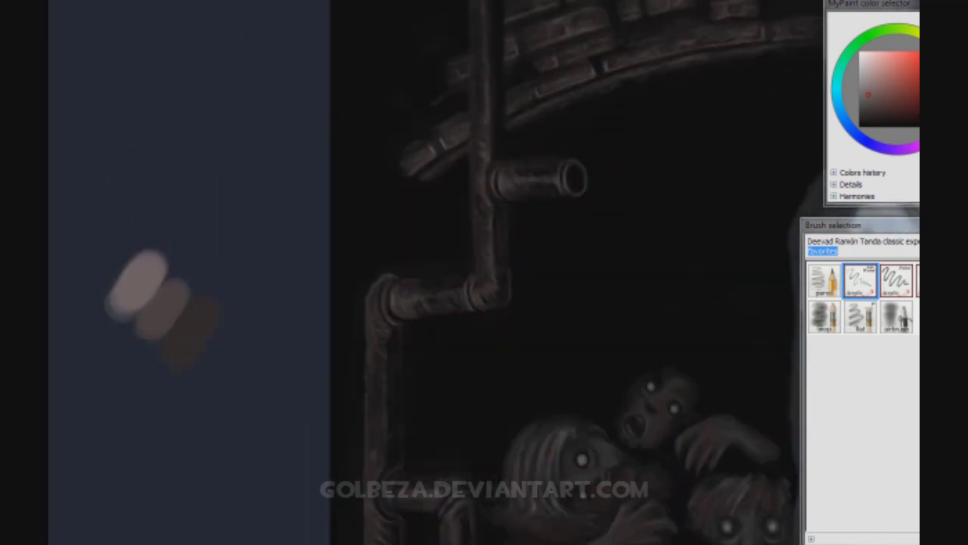
key("Up")
key("Up")
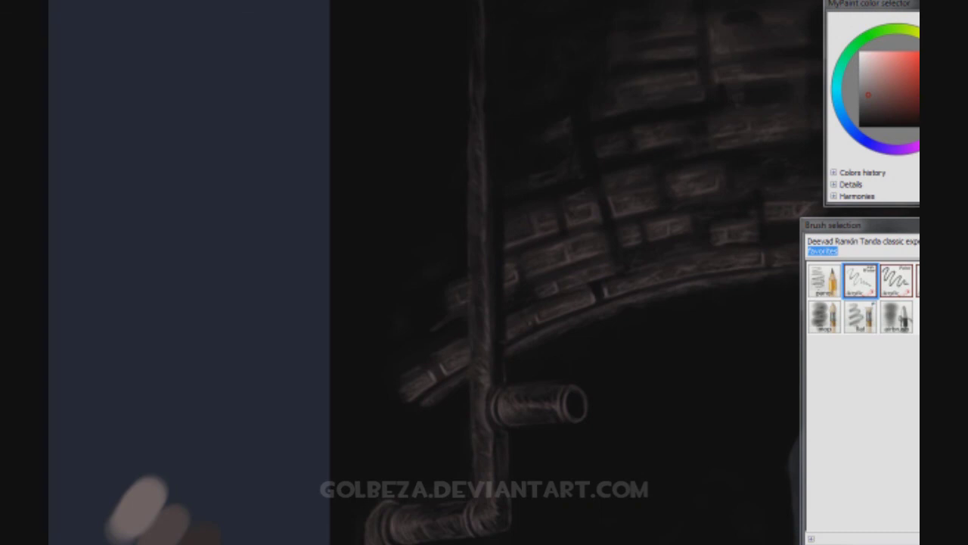
Examine the textured pipes and brick arch up close and against the whole painting with the man and zombies
key("Down")
key("Down")
key("Down")
key("Down")
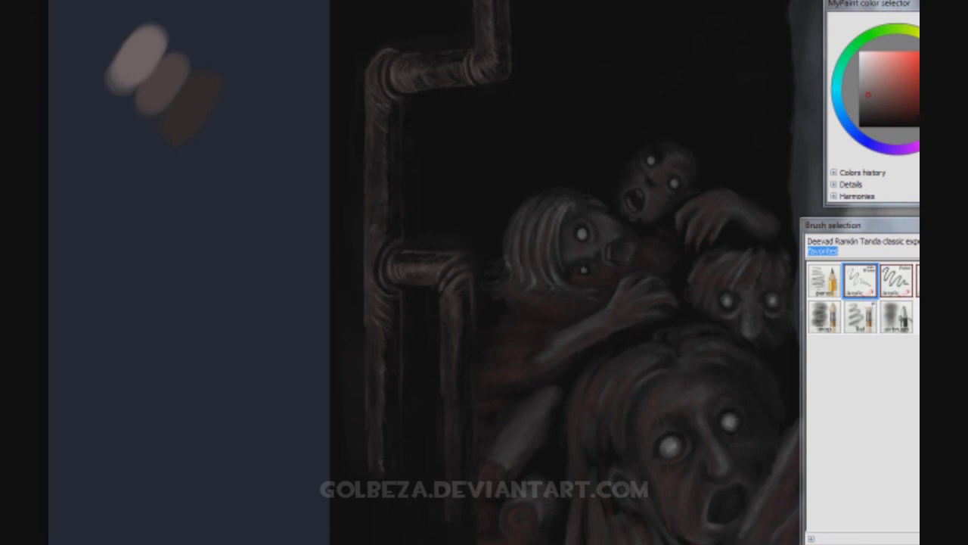
key("Down")
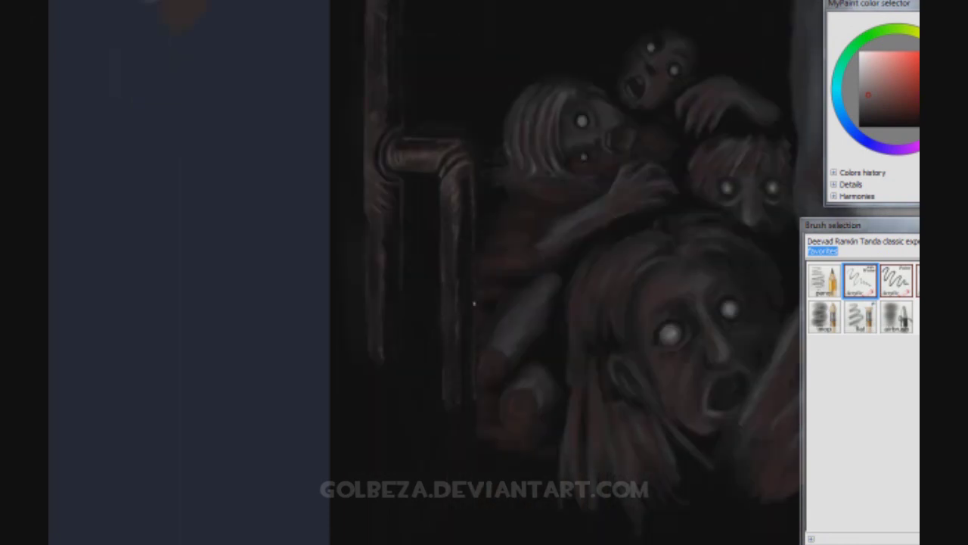
key("minus")
key("minus")
key("plus")
key("plus")
key("plus")
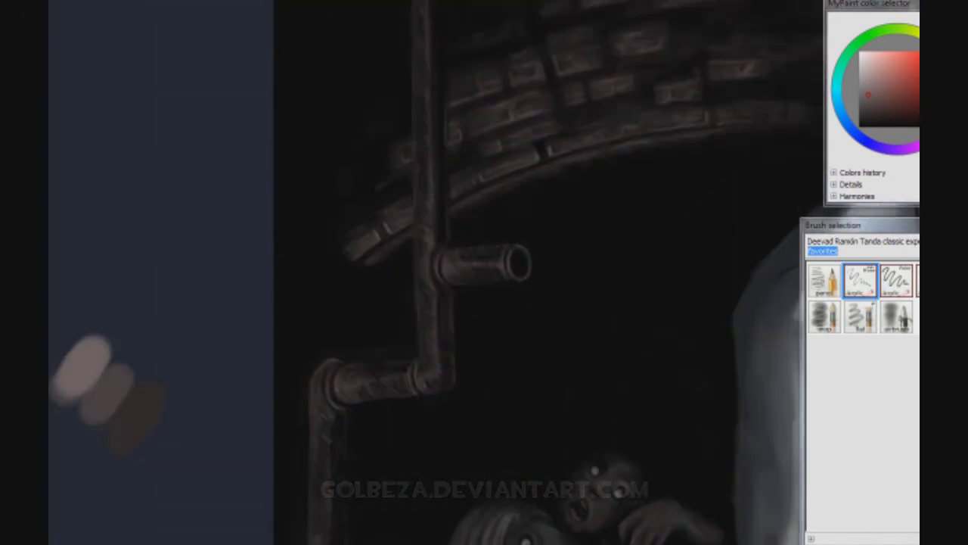
key("minus")
key("plus")
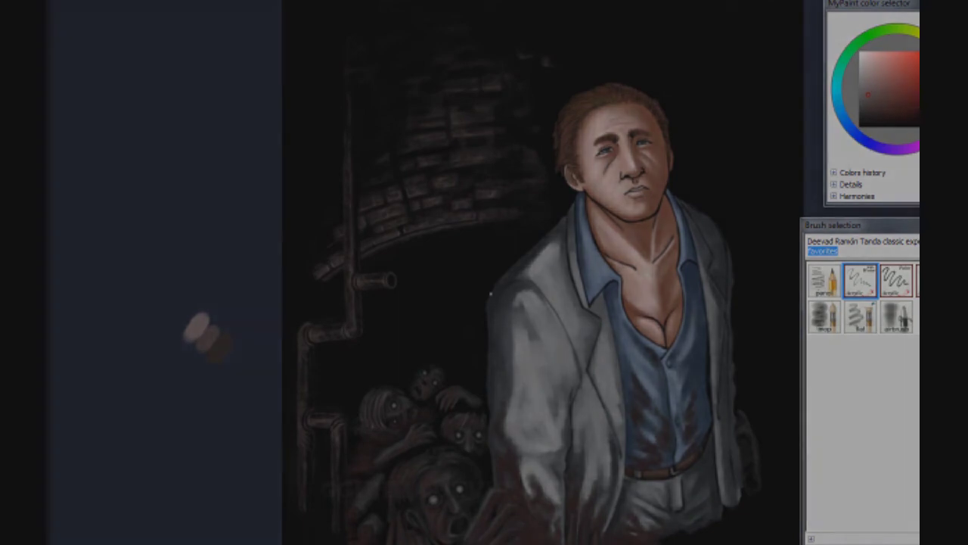